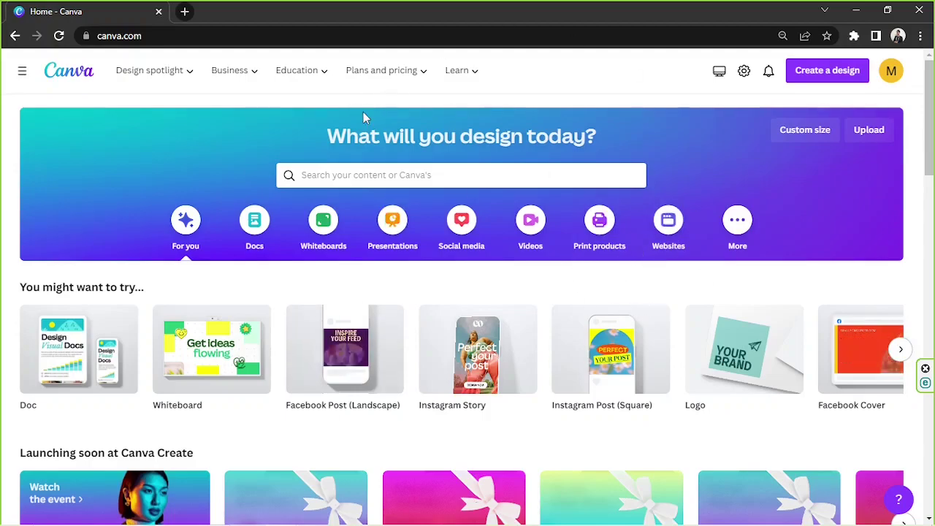
- Show the Websites category and browse its design formats and website templates
click(670, 228)
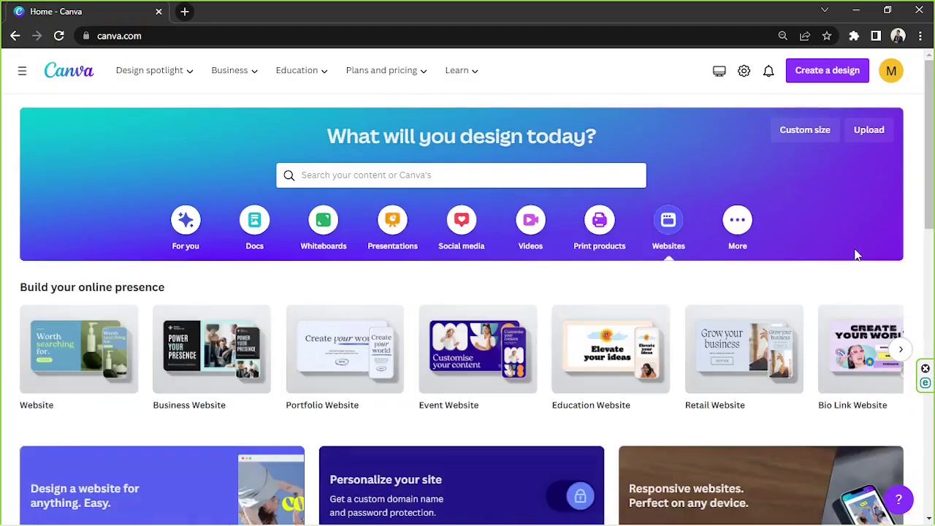
scroll(858, 254, down, 1)
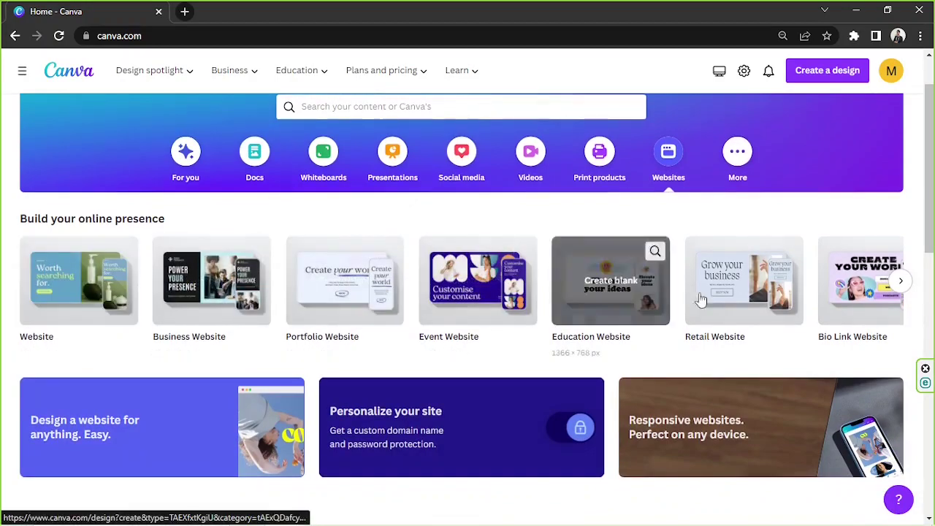
scroll(890, 290, down, 4)
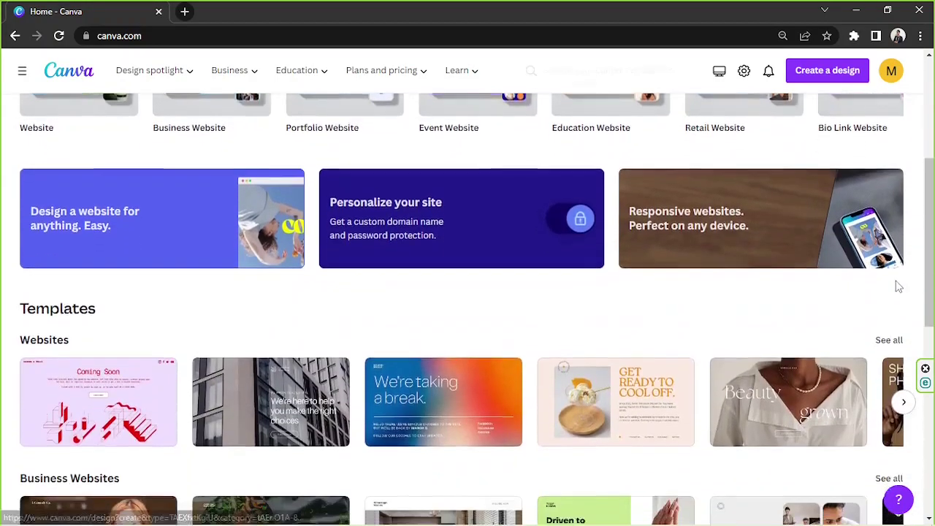
scroll(897, 287, down, 2)
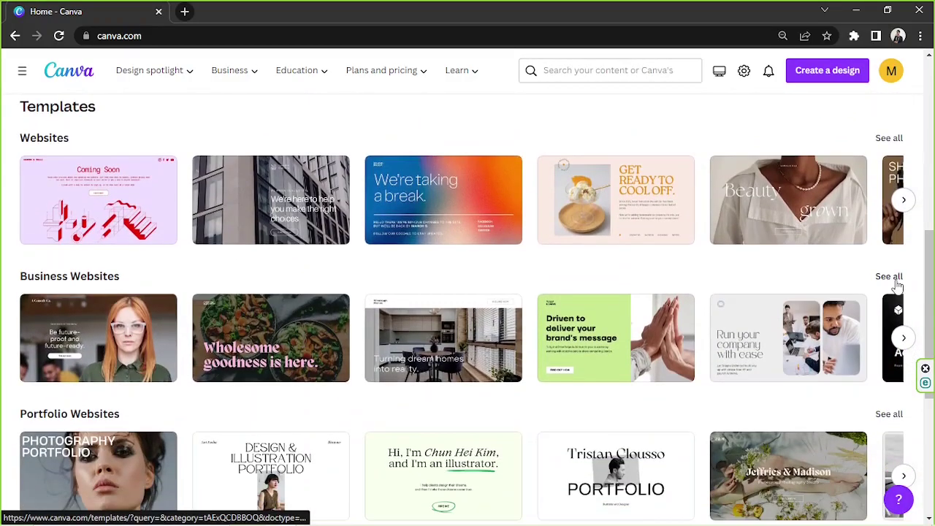
scroll(897, 287, down, 5)
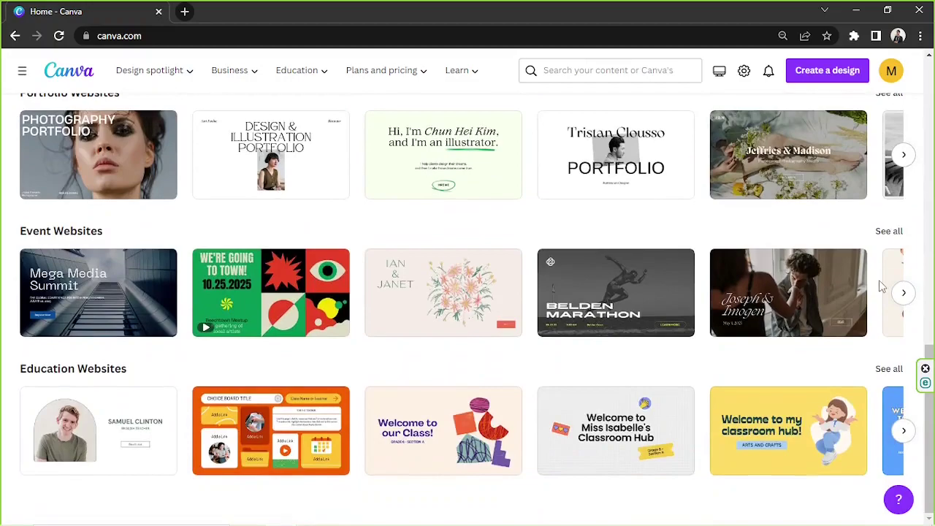
scroll(883, 287, up, 11)
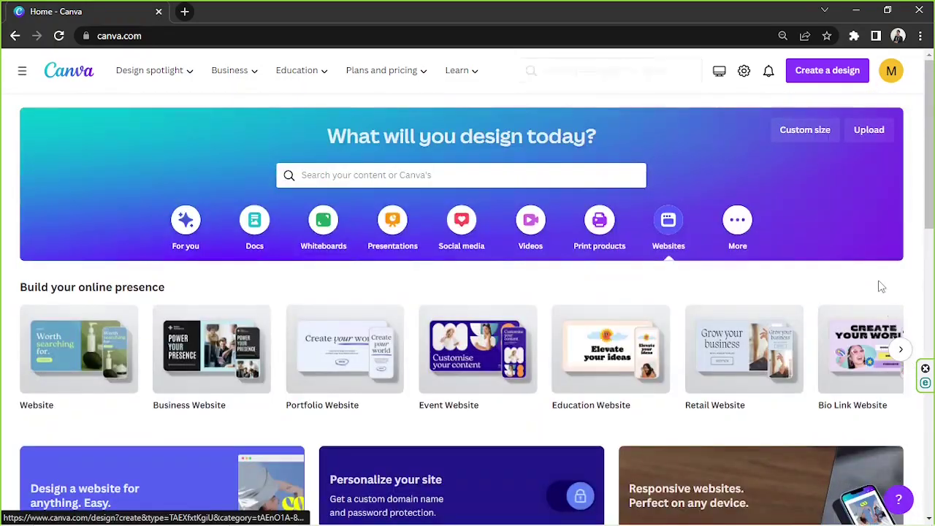
click(901, 349)
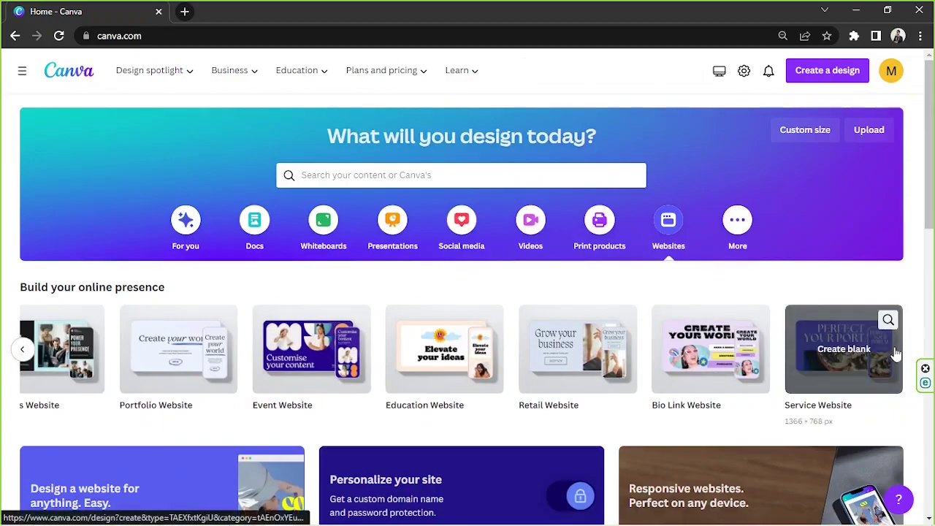
click(22, 349)
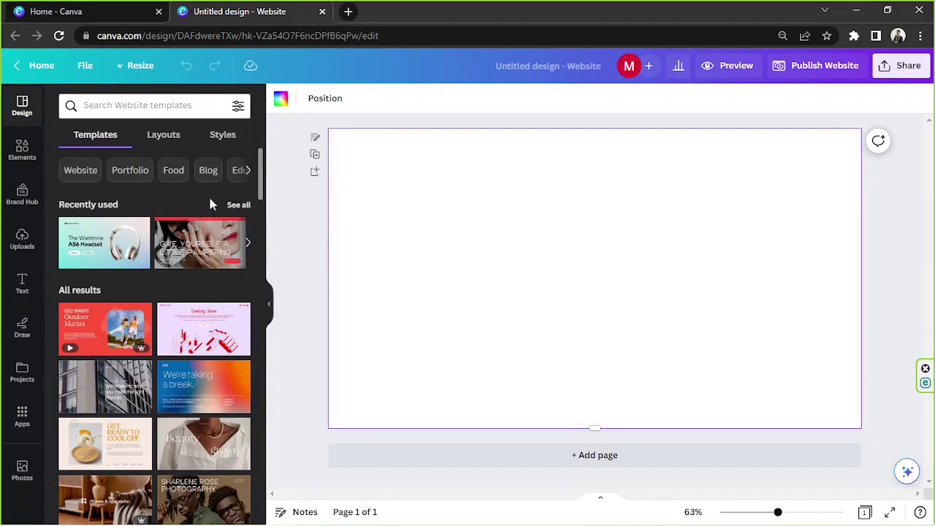
- Create a blank Website design and start a search of the website templates
drag(263, 159, 264, 188)
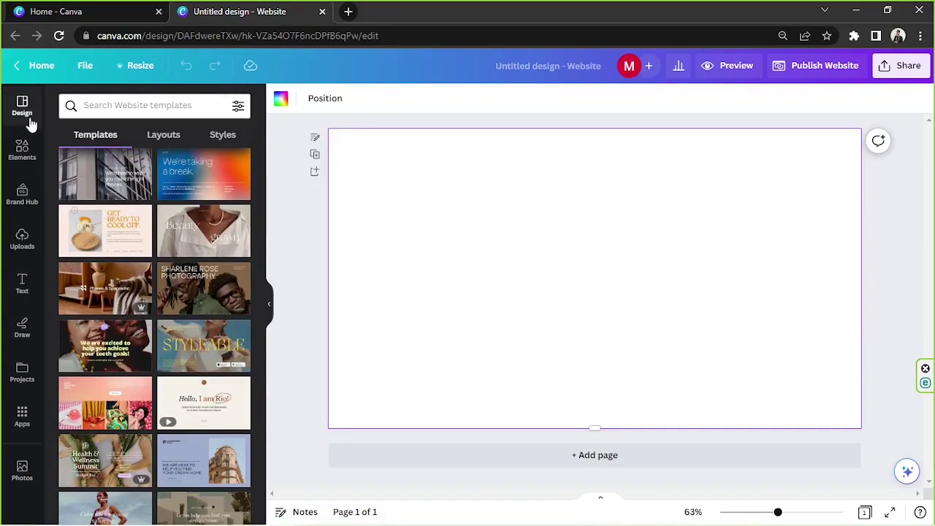
drag(264, 196, 261, 272)
scroll(237, 244, down, 5)
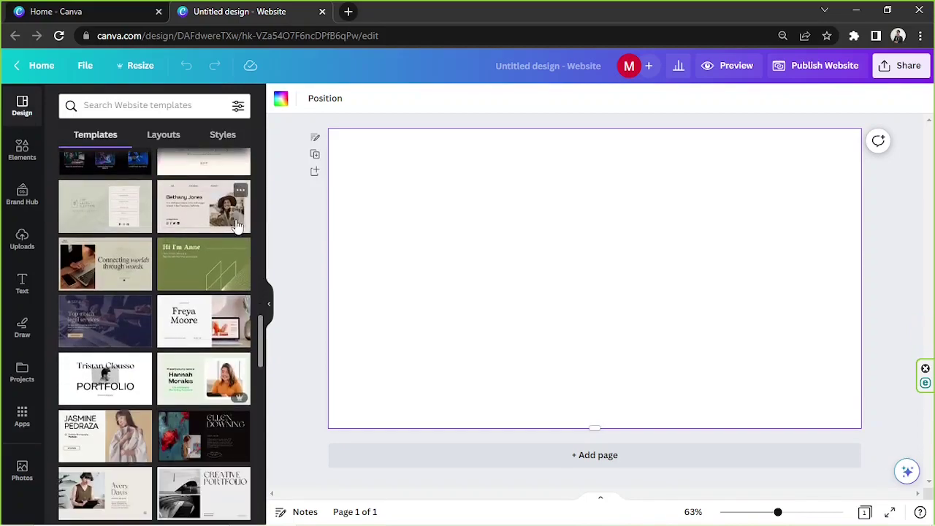
click(150, 106)
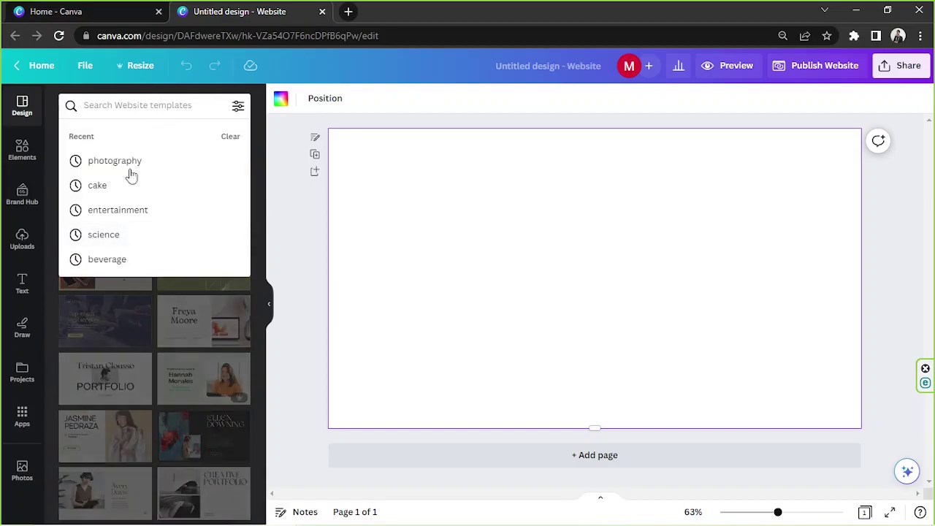
click(282, 262)
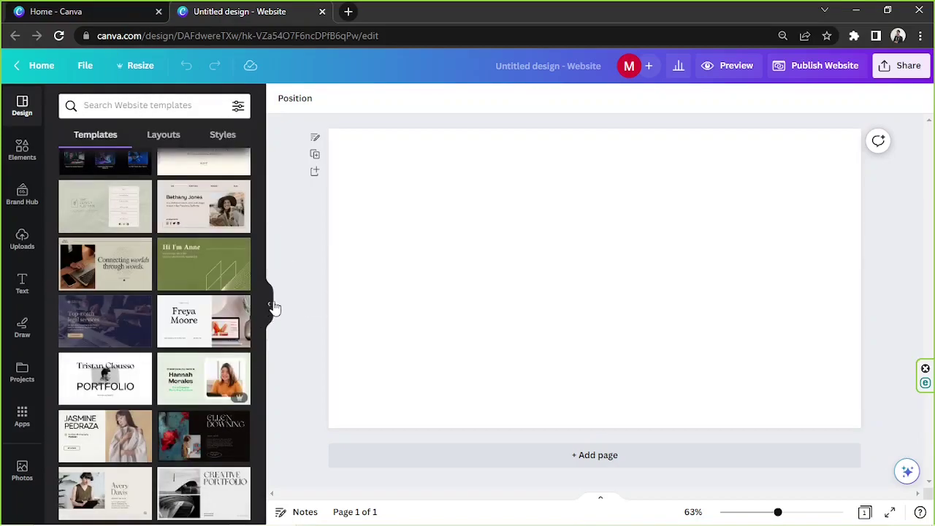
- Collapse the template side panel so the blank page fills the workspace
click(270, 307)
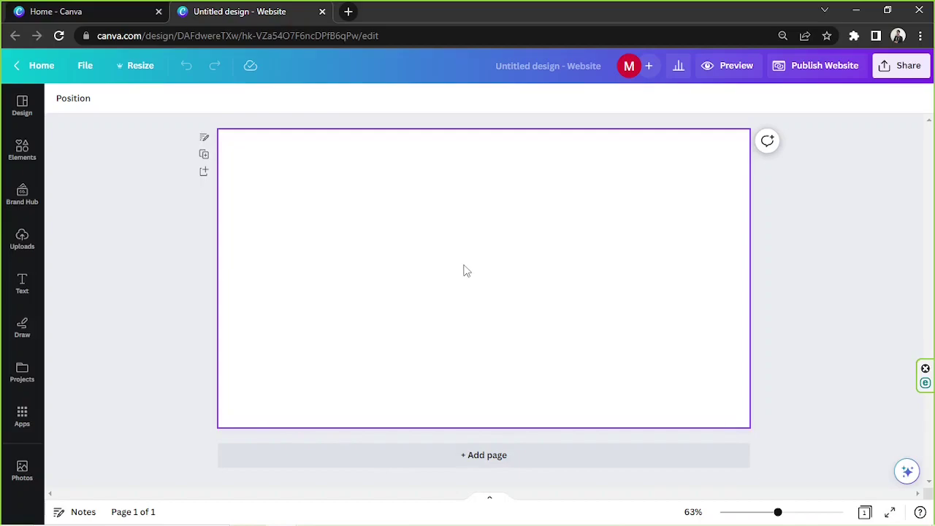
- Give the page a custom peach #F8E9D9 background colour
click(535, 265)
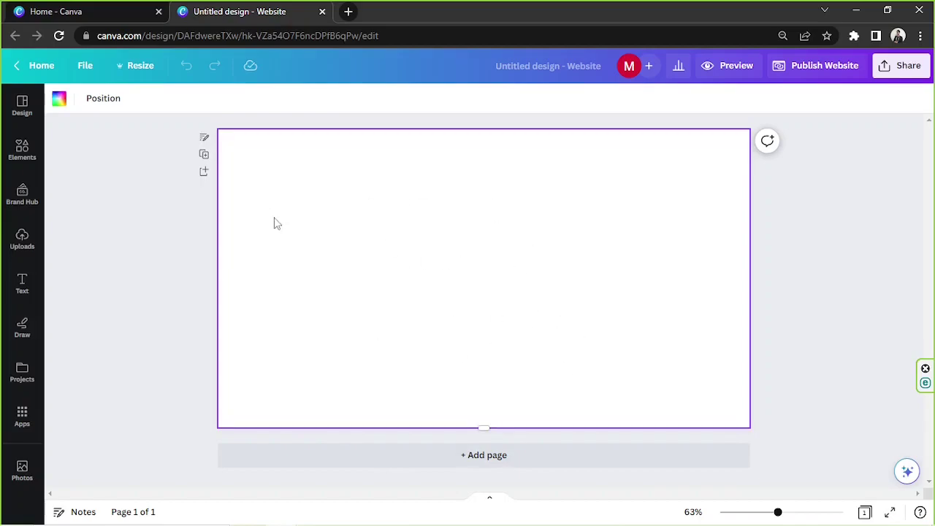
click(59, 98)
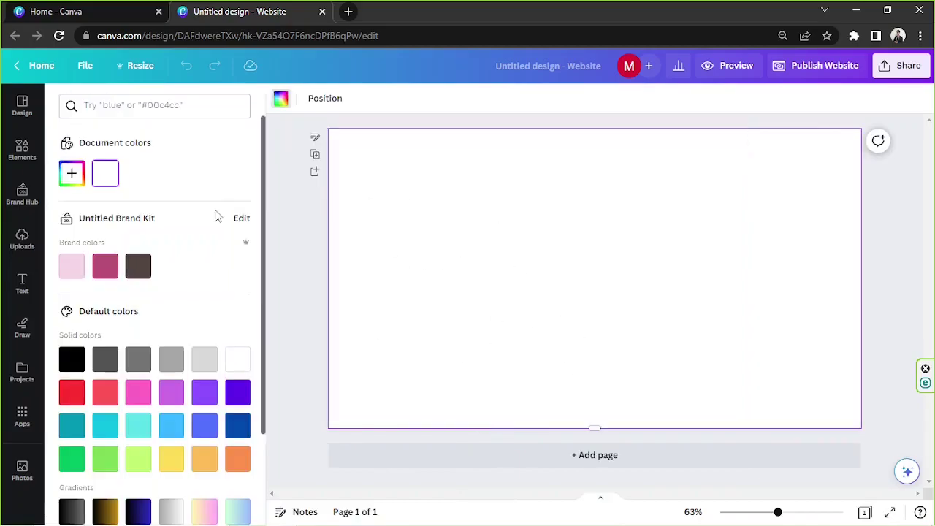
click(81, 182)
drag(127, 244, 103, 233)
drag(103, 313, 88, 314)
click(90, 234)
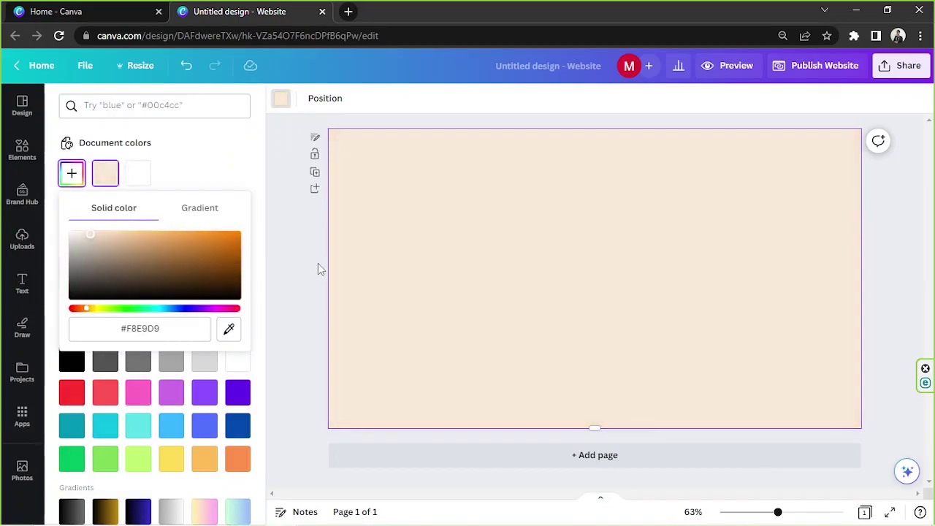
- Close the colour picker, reselect the peach page and bring up the Elements library
click(284, 267)
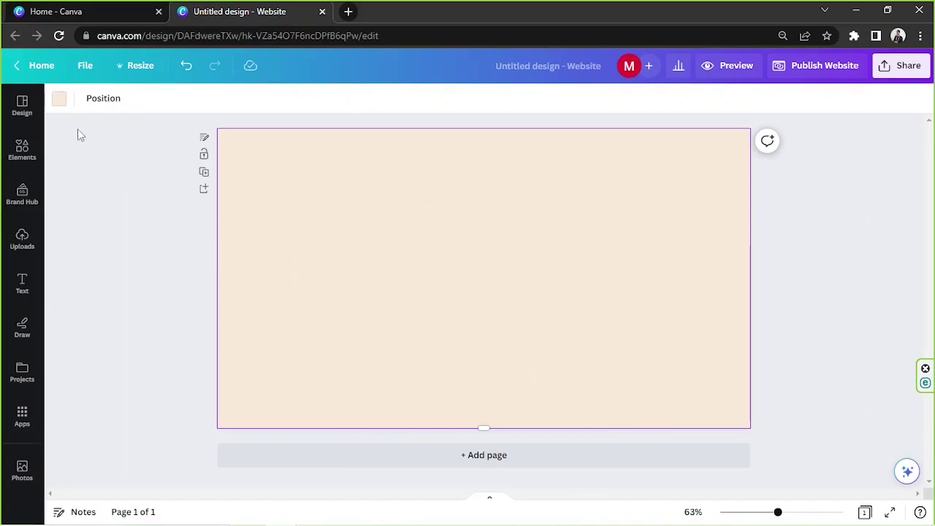
click(324, 353)
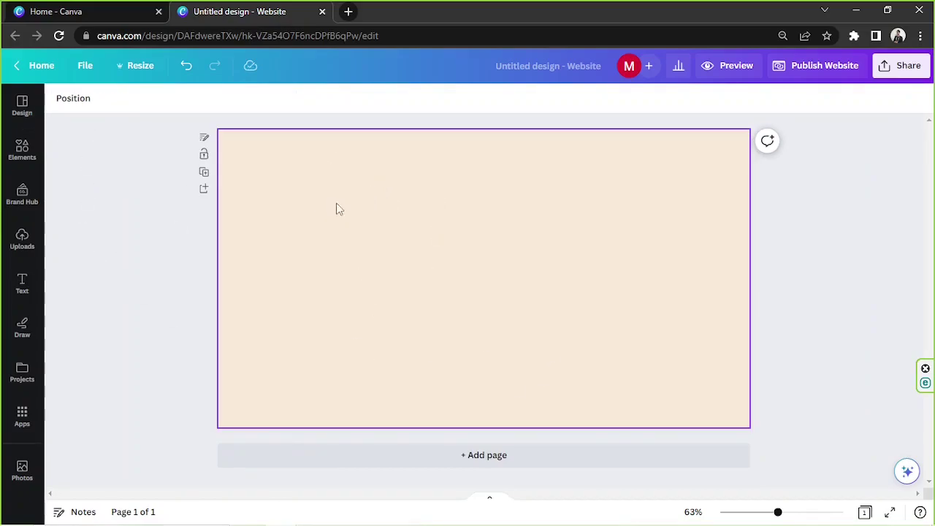
click(22, 149)
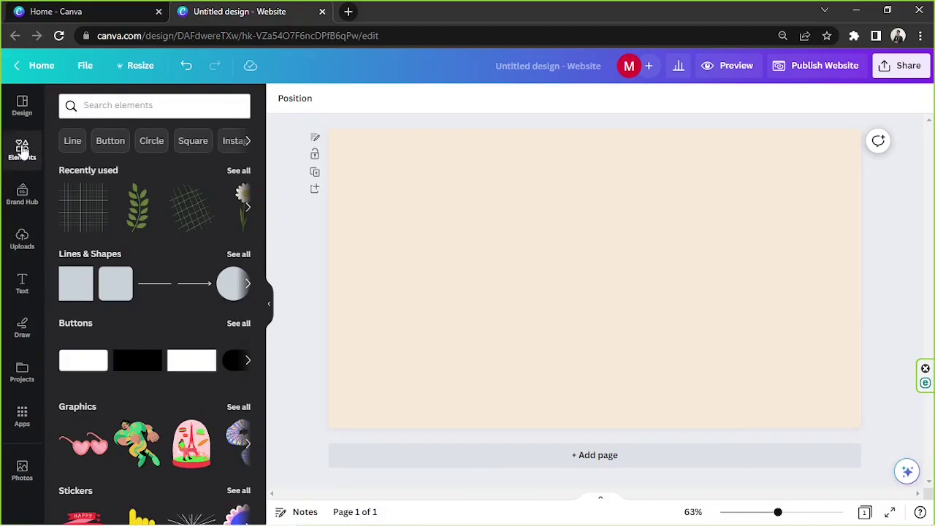
- Add a photo from a 'desk' Photos search and set it as the page background
click(133, 104)
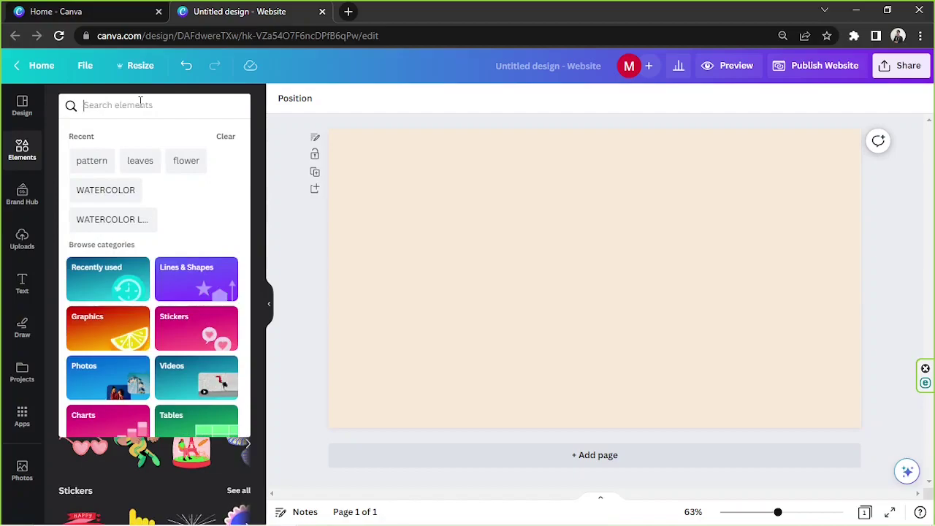
text(desk)
key(Return)
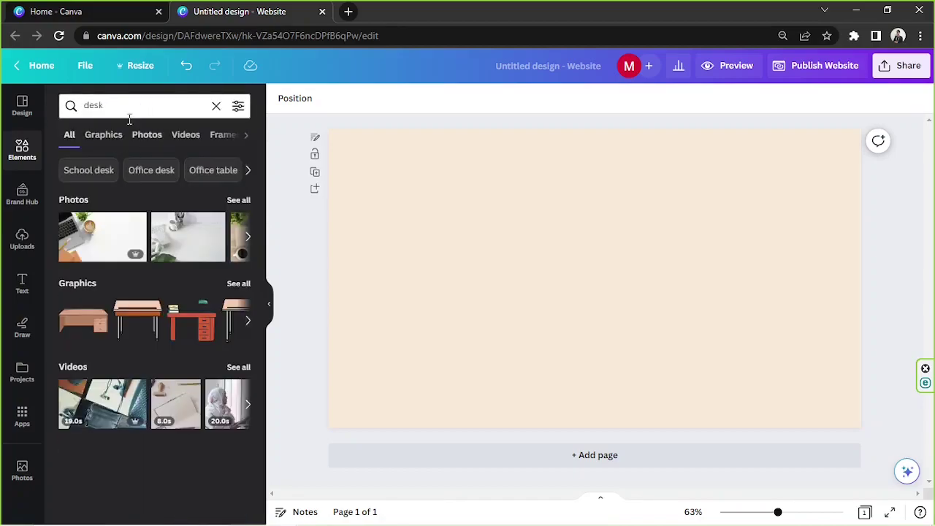
click(146, 135)
scroll(160, 253, down, 10)
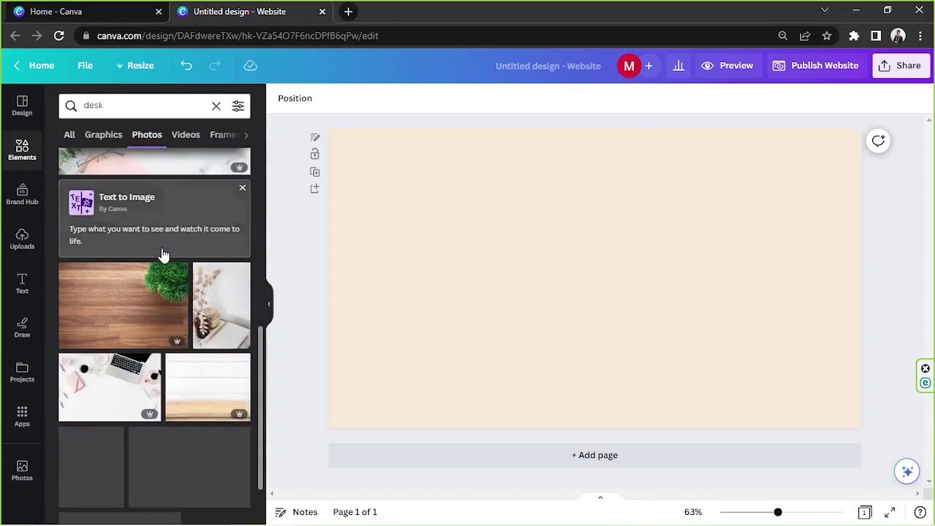
scroll(161, 249, down, 4)
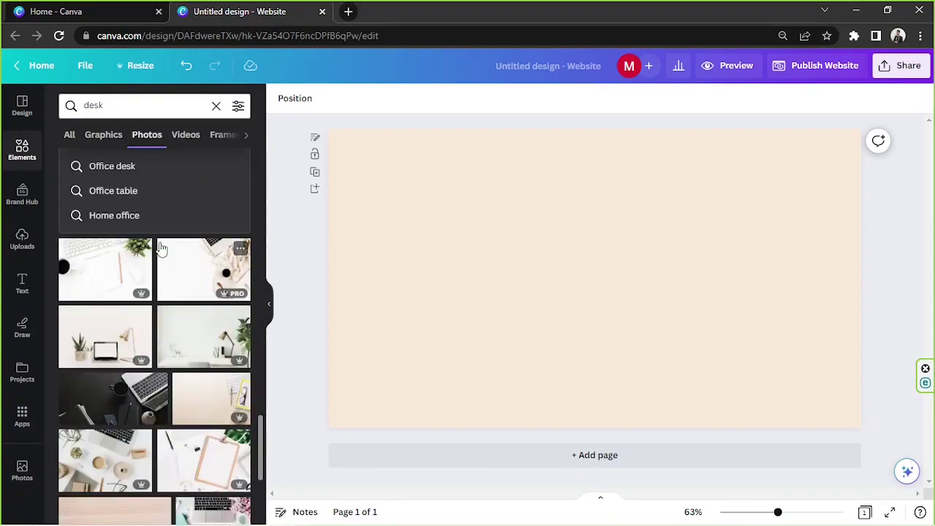
scroll(162, 249, down, 12)
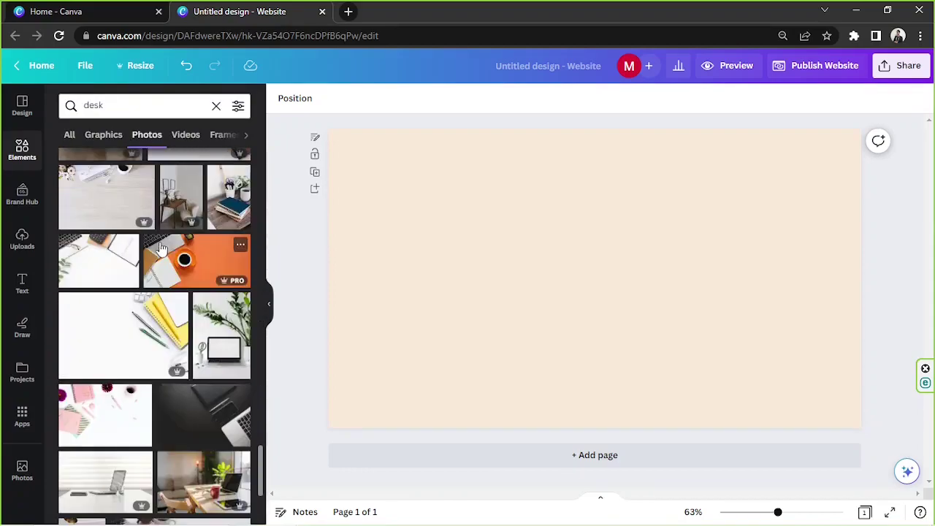
click(210, 257)
scroll(161, 252, down, 5)
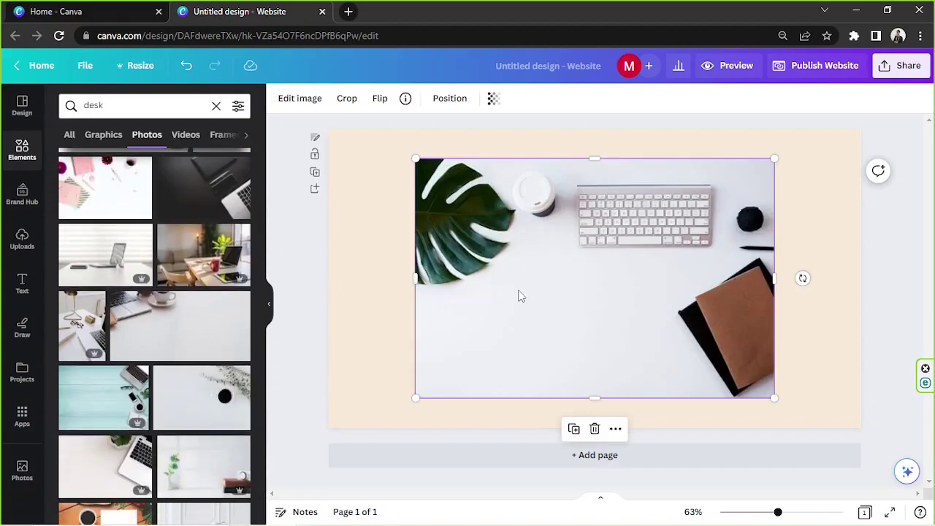
scroll(201, 250, down, 3)
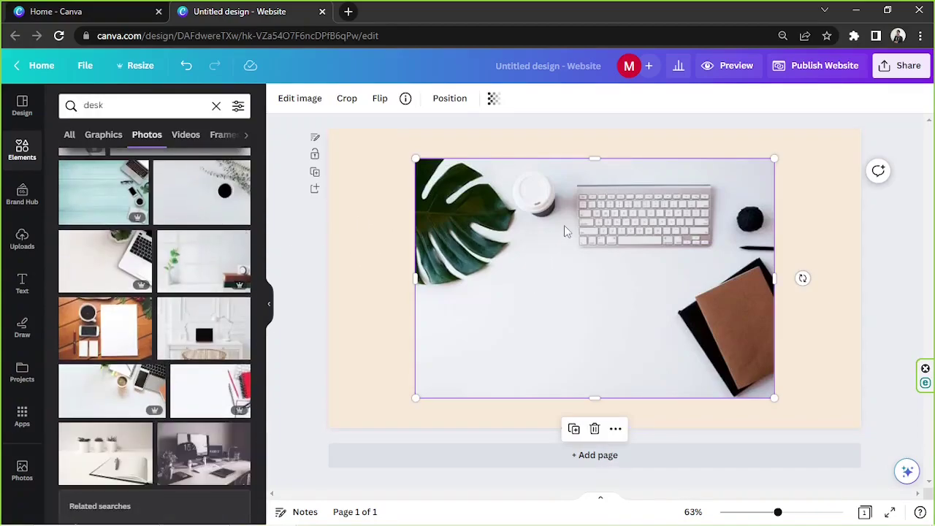
right_click(564, 231)
click(637, 480)
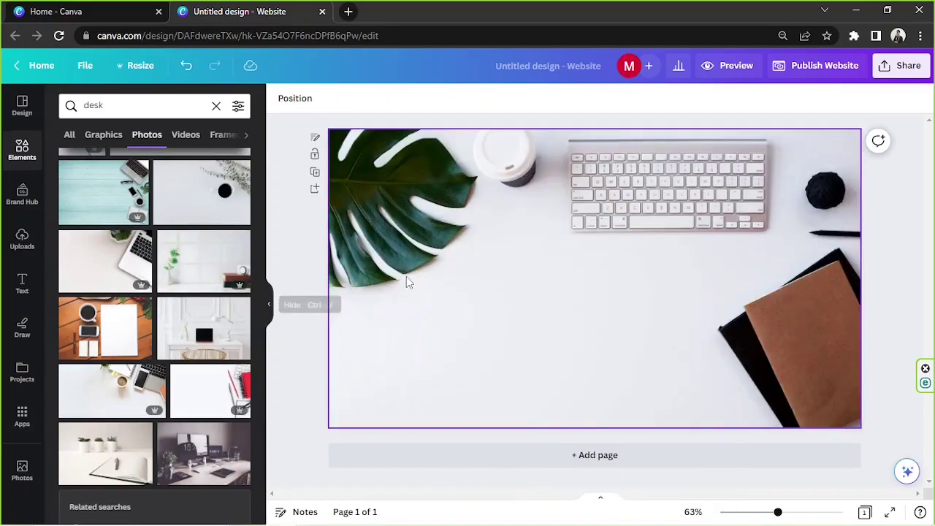
- Detach the desk photo from the background, make the page white, and delete the photo
click(454, 210)
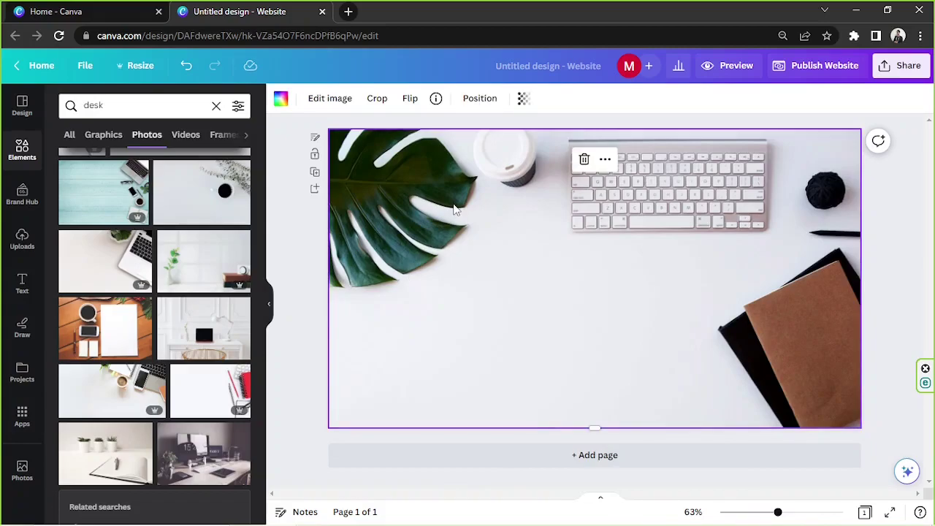
right_click(454, 210)
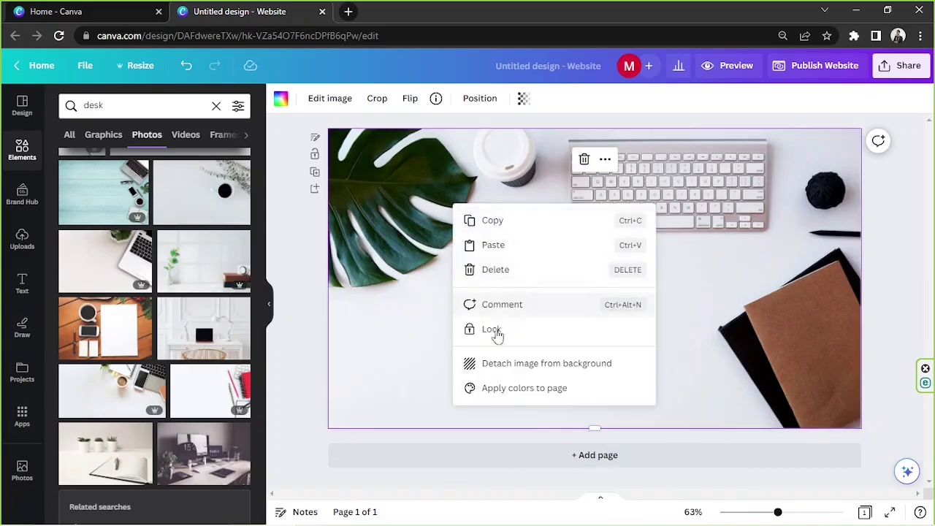
click(546, 363)
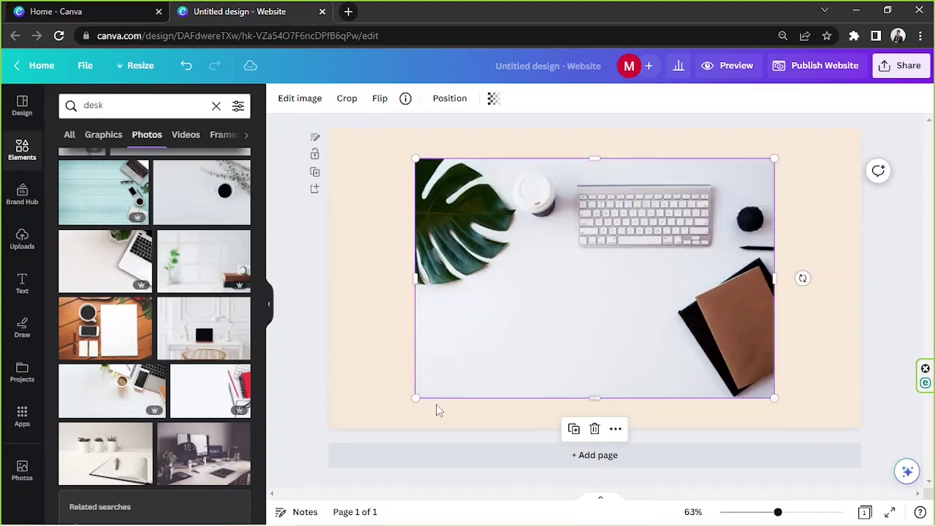
click(374, 386)
click(497, 228)
click(380, 365)
click(281, 98)
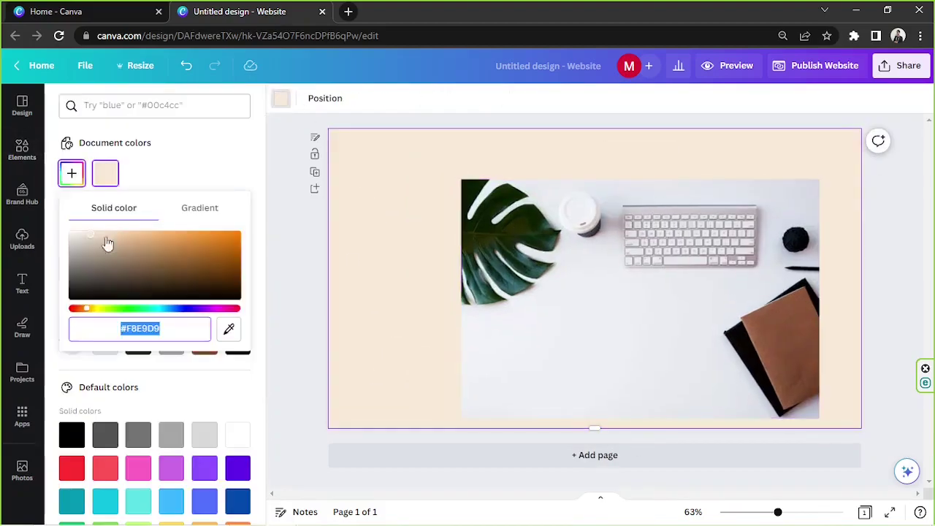
click(205, 431)
scroll(154, 329, down, 5)
click(446, 255)
key(Delete)
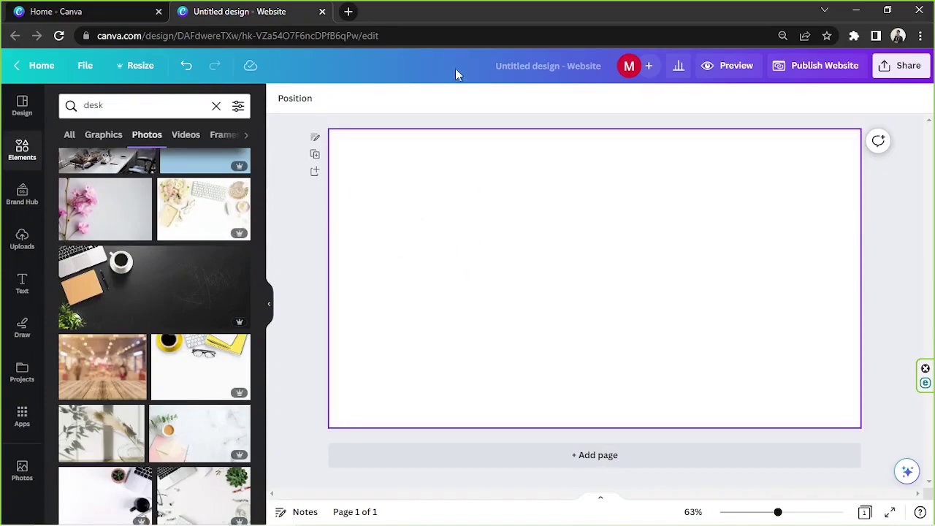
- Search 'background' and place the fern-and-eucalyptus photo as the page background
double_click(93, 105)
text(background)
key(Return)
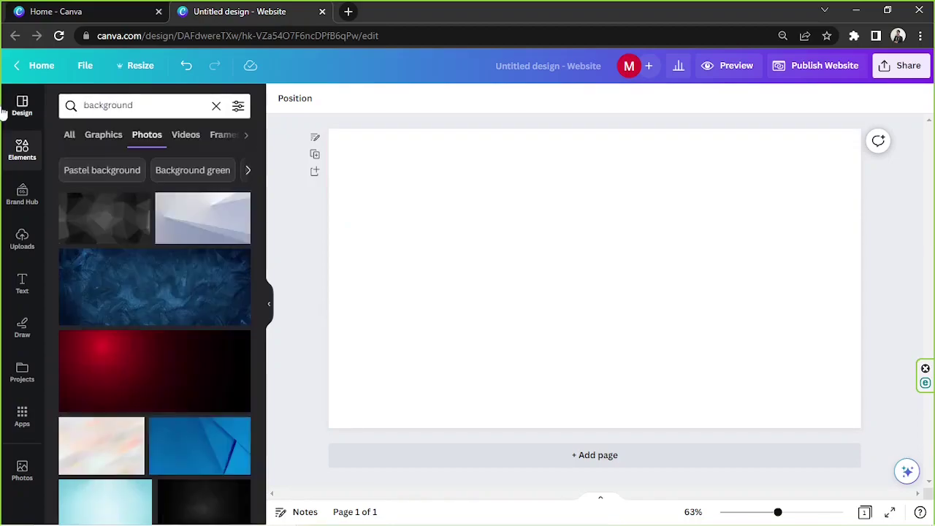
scroll(137, 307, down, 5)
scroll(137, 307, down, 5)
click(163, 309)
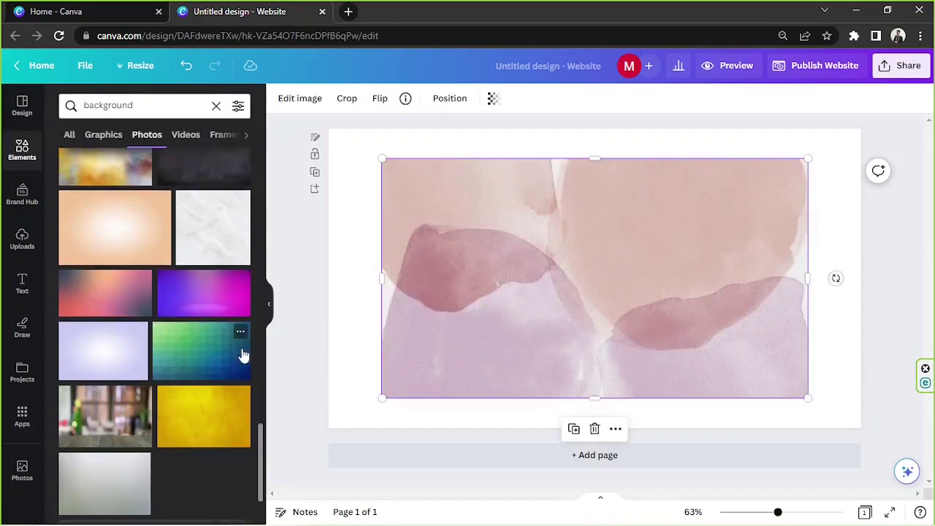
scroll(149, 271, down, 5)
click(150, 270)
scroll(211, 288, down, 8)
scroll(211, 288, up, 2)
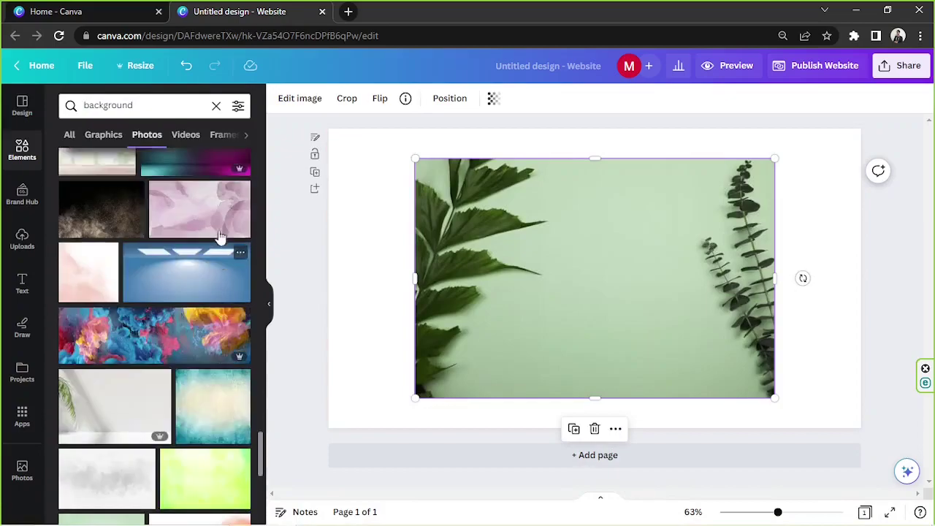
click(219, 232)
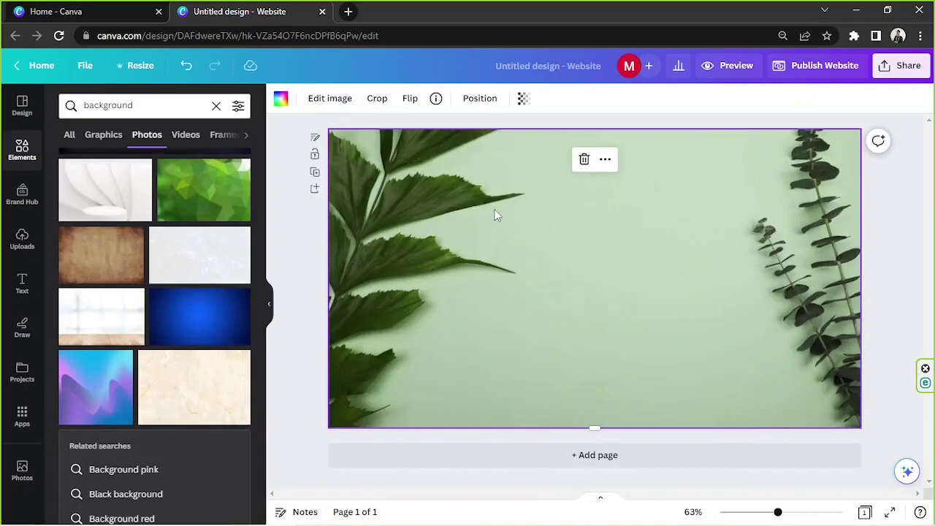
- Set the leafy background photo's Blur adjustment to 15
click(334, 103)
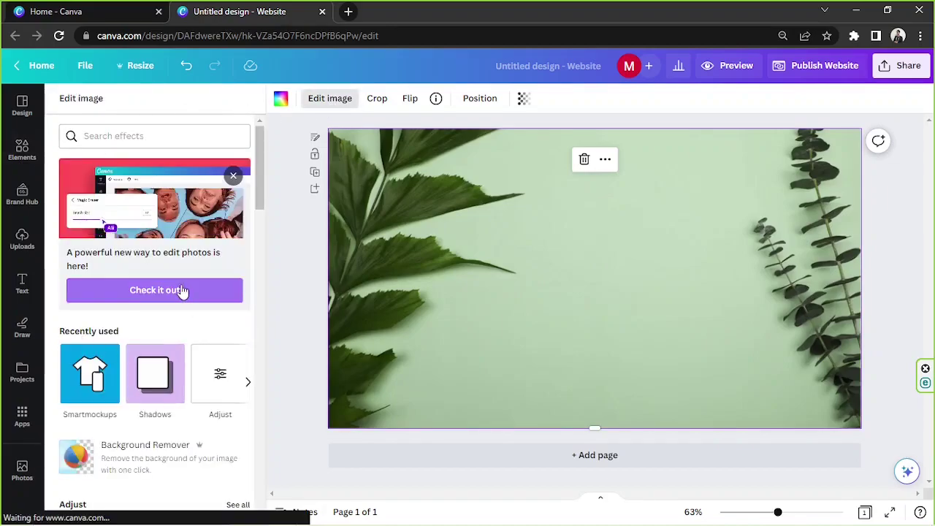
scroll(182, 290, down, 2)
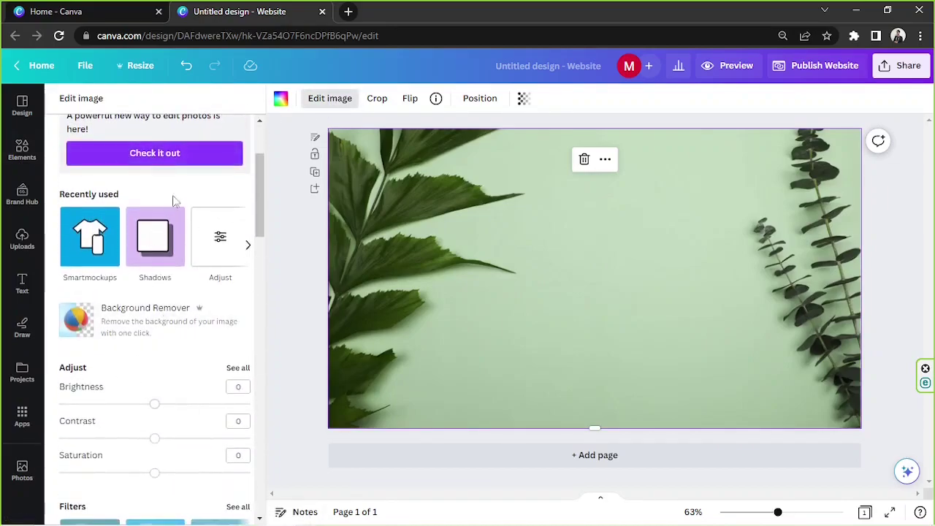
scroll(155, 319, down, 1)
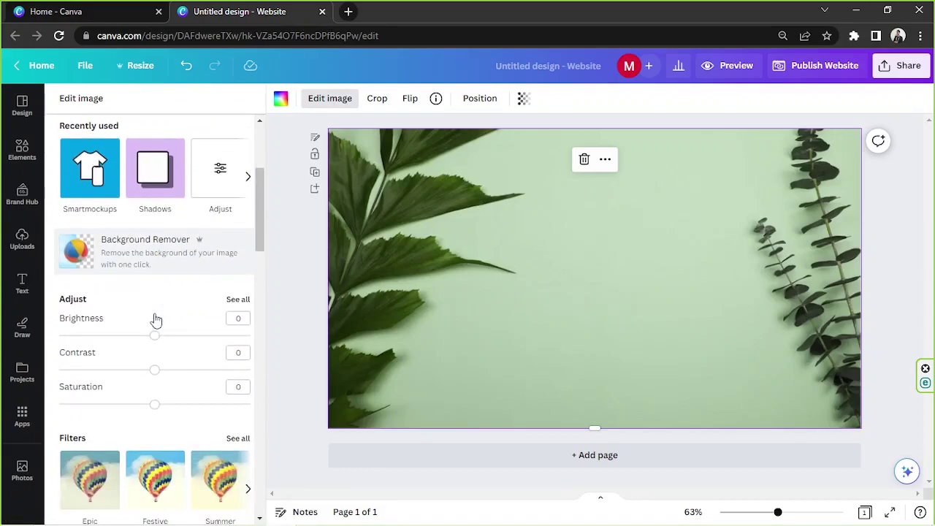
click(216, 192)
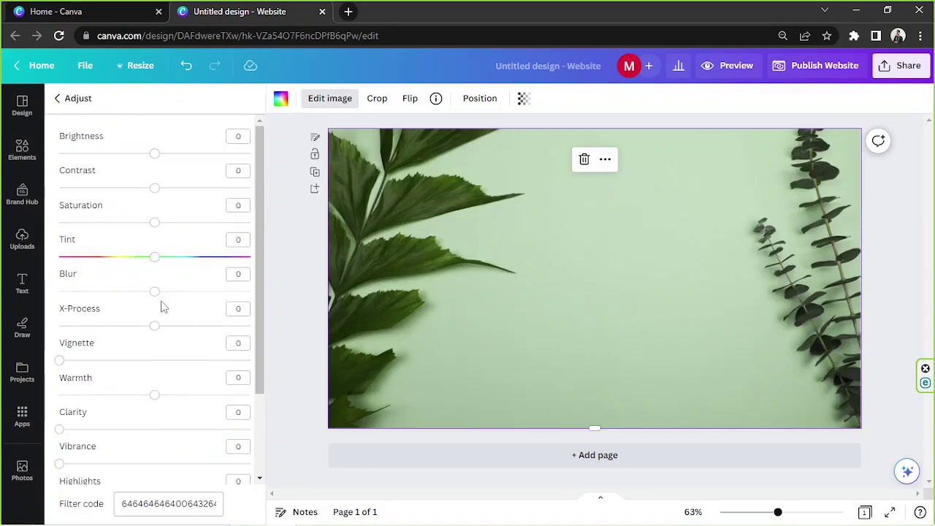
drag(157, 298, 164, 302)
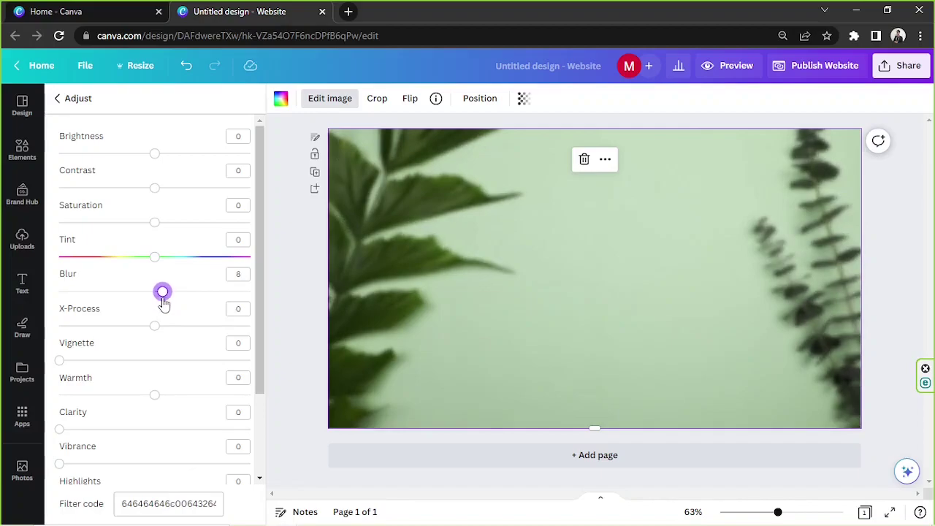
click(240, 274)
text(15)
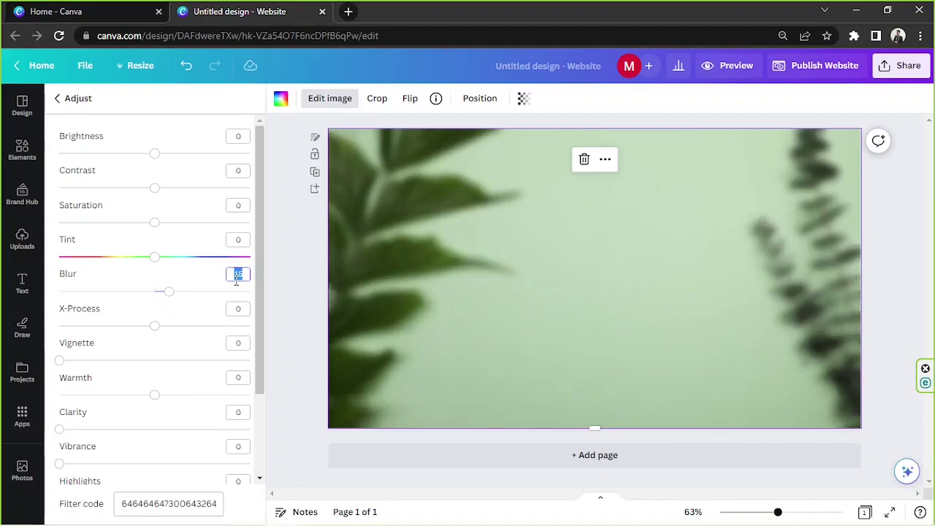
click(891, 211)
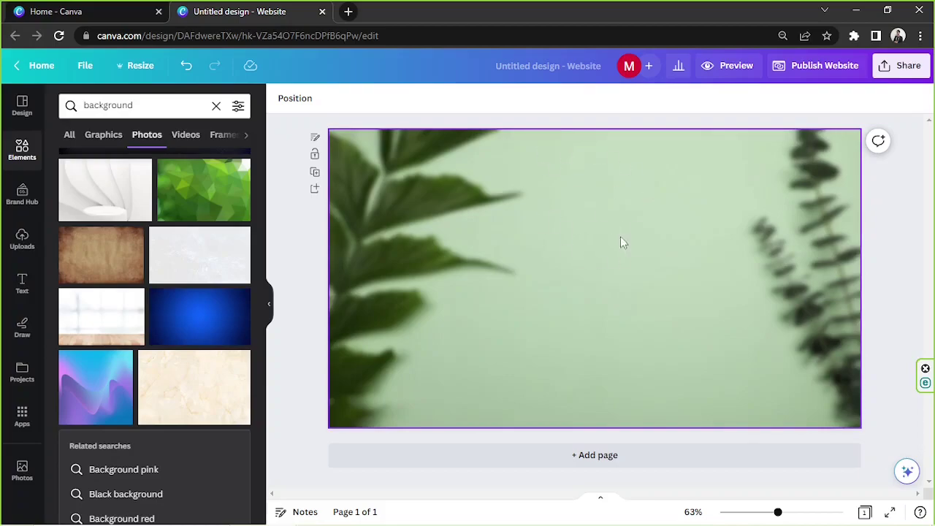
click(10, 151)
click(149, 107)
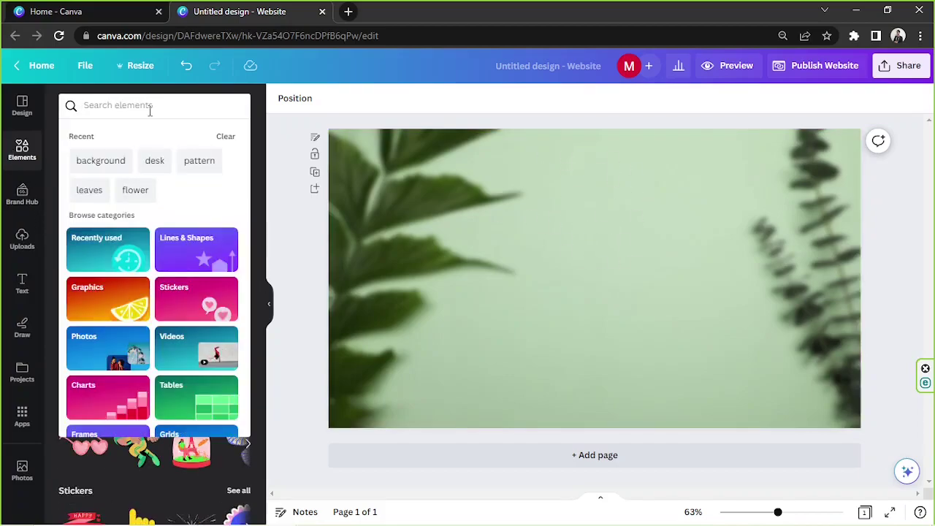
- Add a circle frame from a 'frame' search, shrink it, and move it to top centre
text(frame)
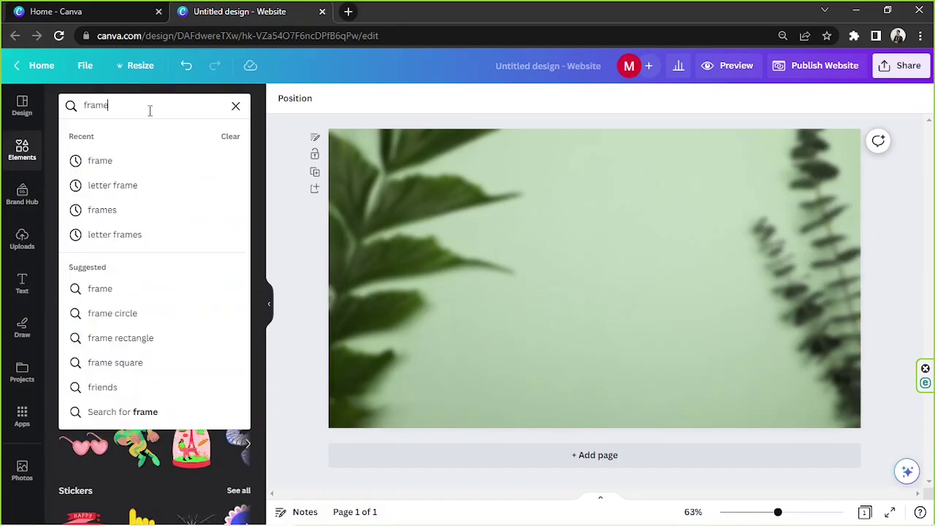
key(Return)
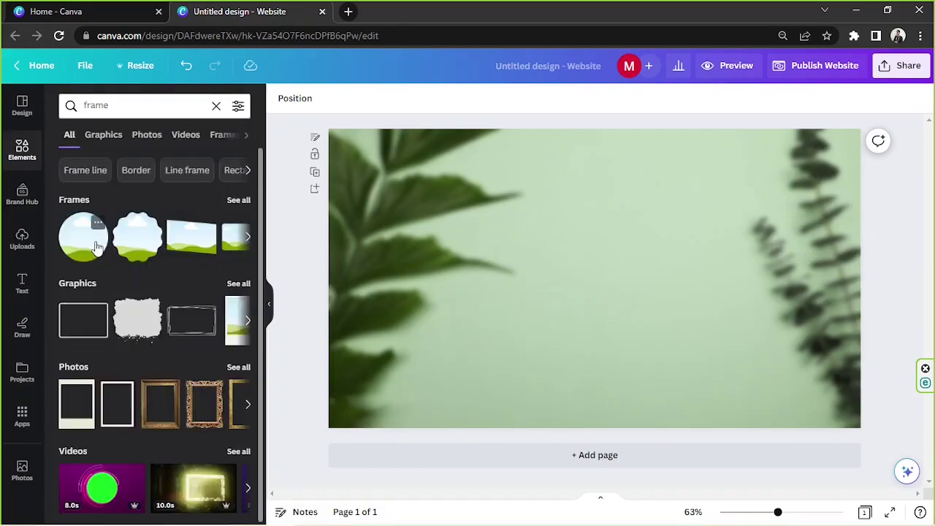
click(83, 237)
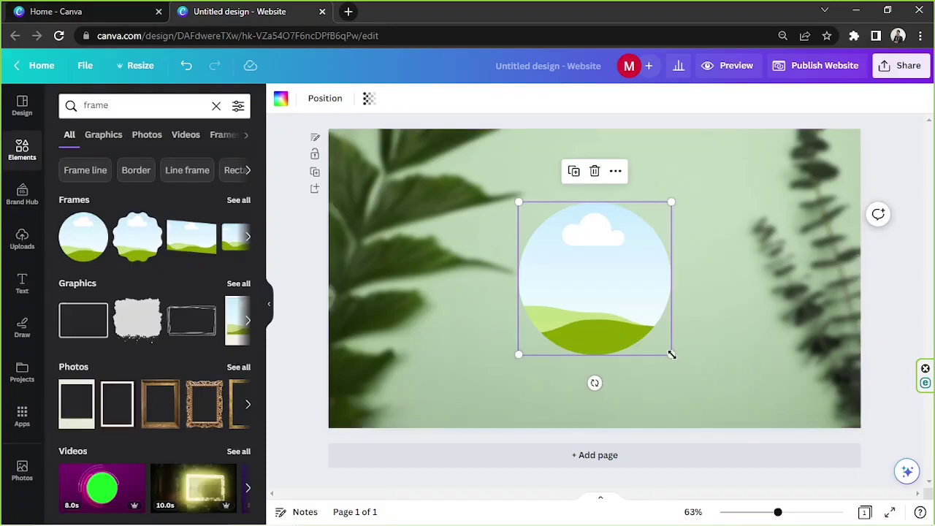
drag(652, 335, 606, 285)
drag(578, 239, 609, 187)
- Crop and reposition the blurred leafy background photo within the page
click(708, 205)
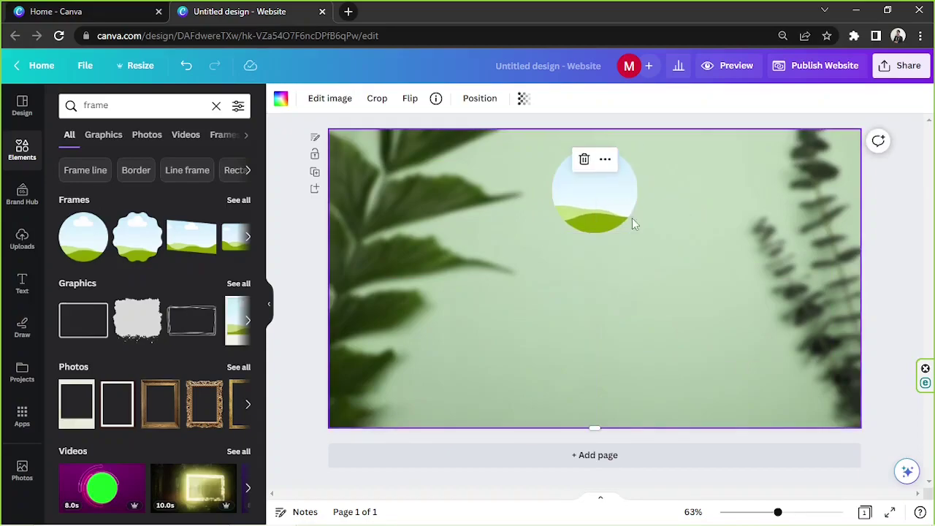
double_click(414, 226)
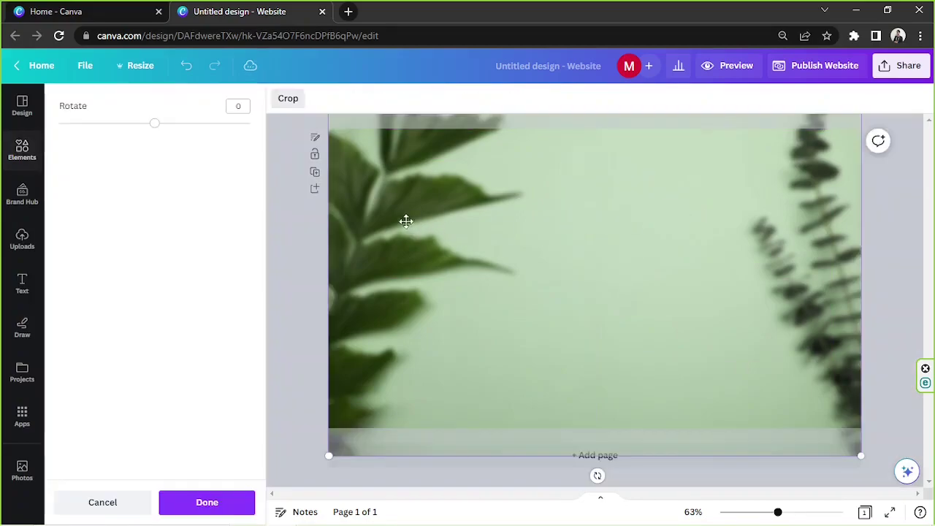
drag(779, 516, 758, 513)
drag(456, 183, 399, 158)
drag(558, 261, 569, 272)
click(276, 104)
click(378, 98)
drag(399, 154, 421, 169)
drag(733, 285, 733, 252)
click(755, 299)
click(585, 253)
click(584, 252)
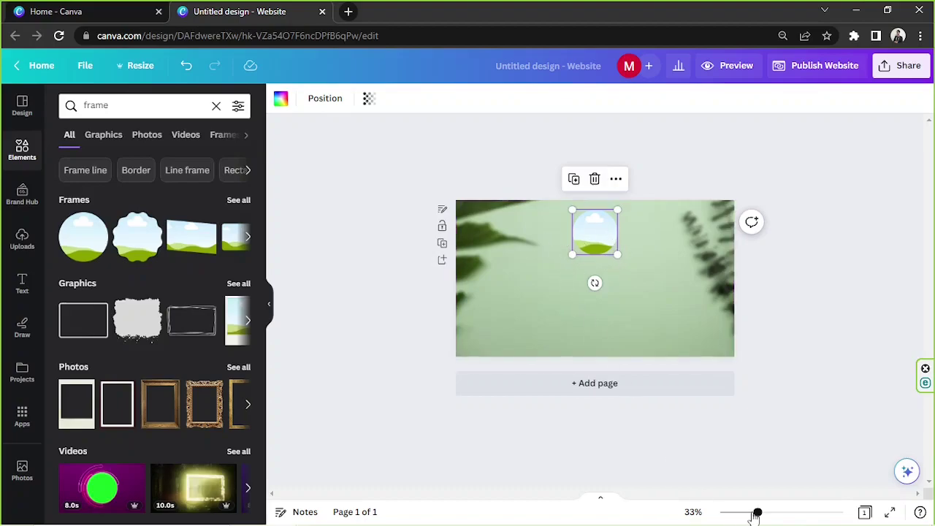
- Zoom in and search Photos for 'girl', then for 'office worker'
drag(757, 515, 773, 512)
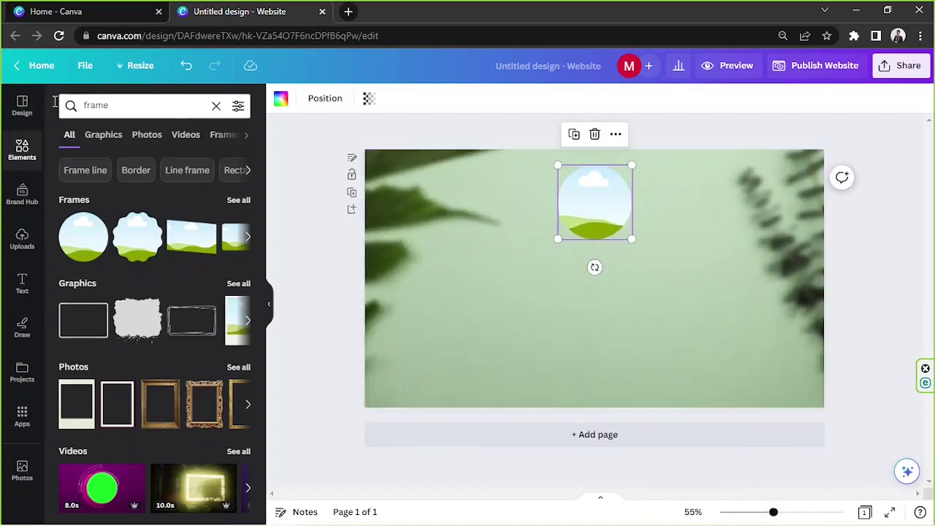
click(216, 105)
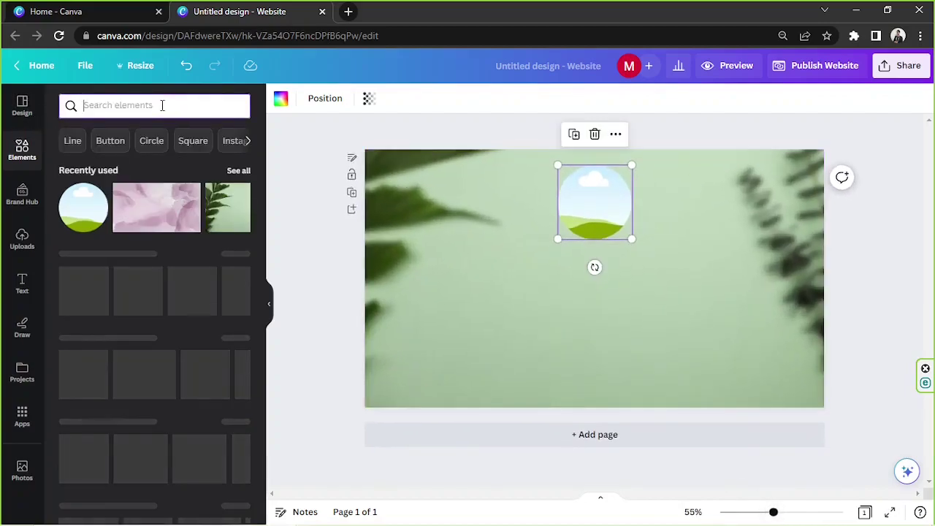
text(girl)
key(Return)
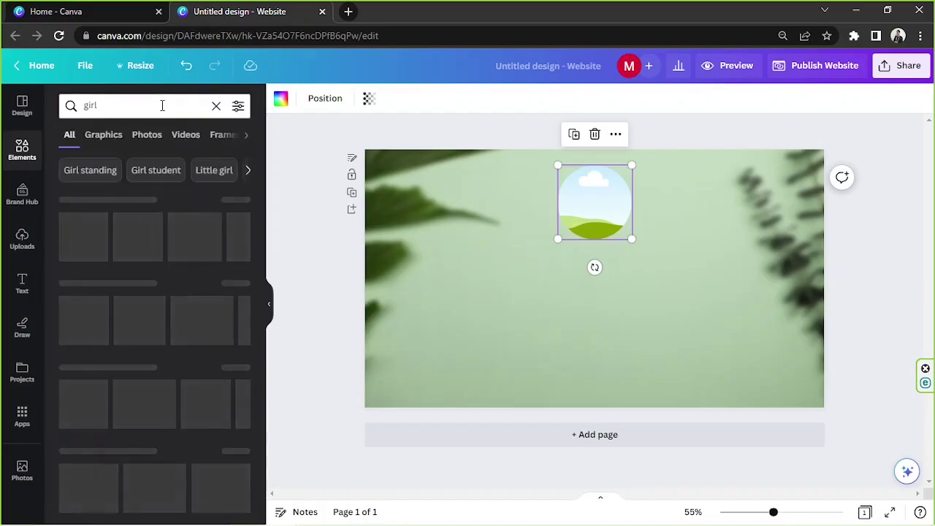
click(147, 134)
scroll(223, 227, down, 5)
scroll(223, 226, down, 5)
click(67, 102)
text(office worker)
key(Return)
- Go back to Photos results for 'girl' and scroll through them
click(216, 105)
click(139, 105)
text(girl)
click(144, 155)
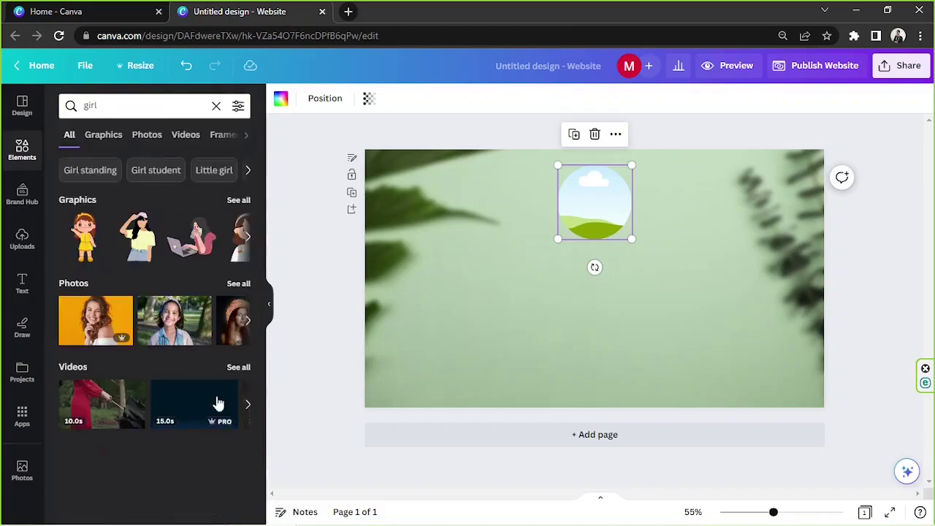
click(238, 283)
scroll(186, 275, down, 5)
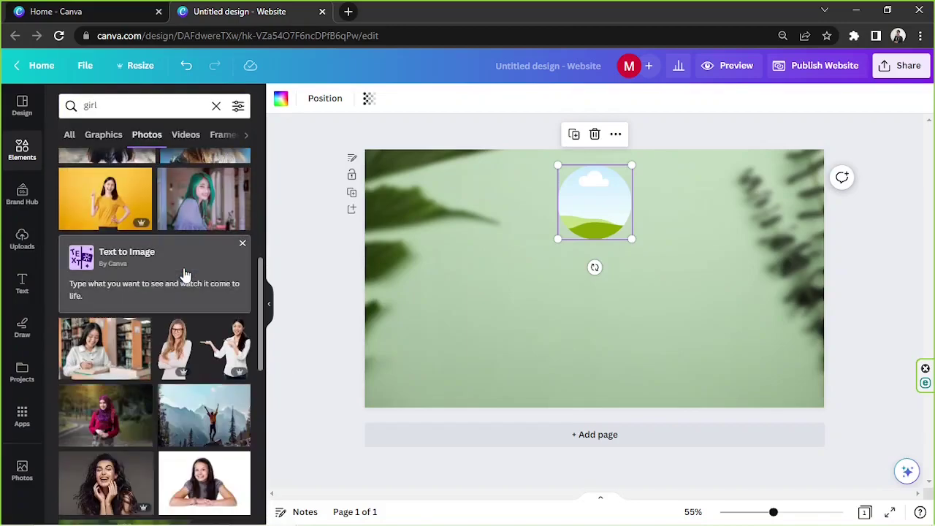
scroll(186, 274, down, 10)
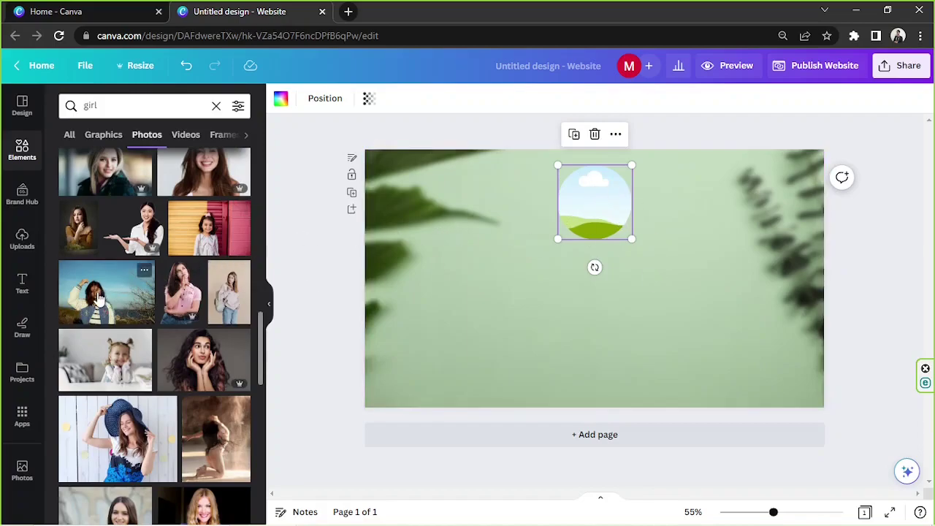
- Drop the blue-sky girl photo into the circle frame and shift her right to centre
drag(100, 296, 572, 208)
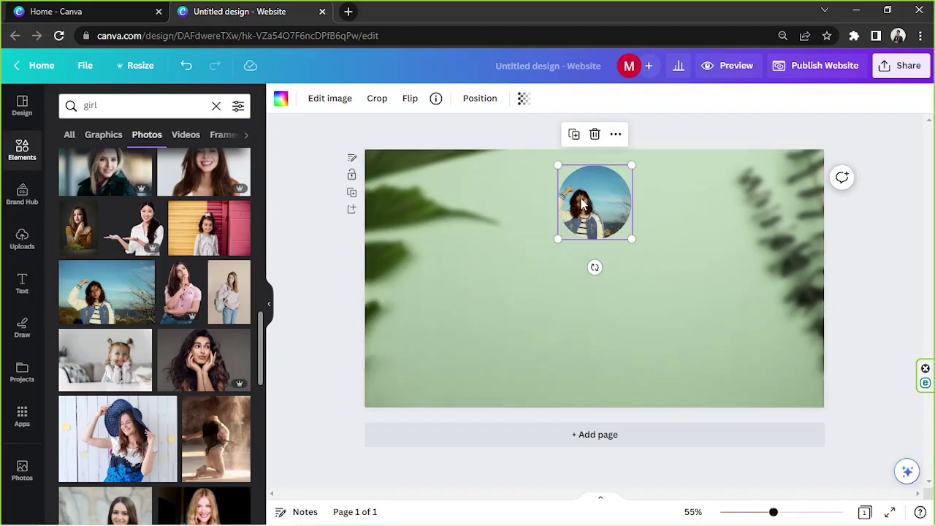
double_click(582, 206)
drag(588, 198, 600, 196)
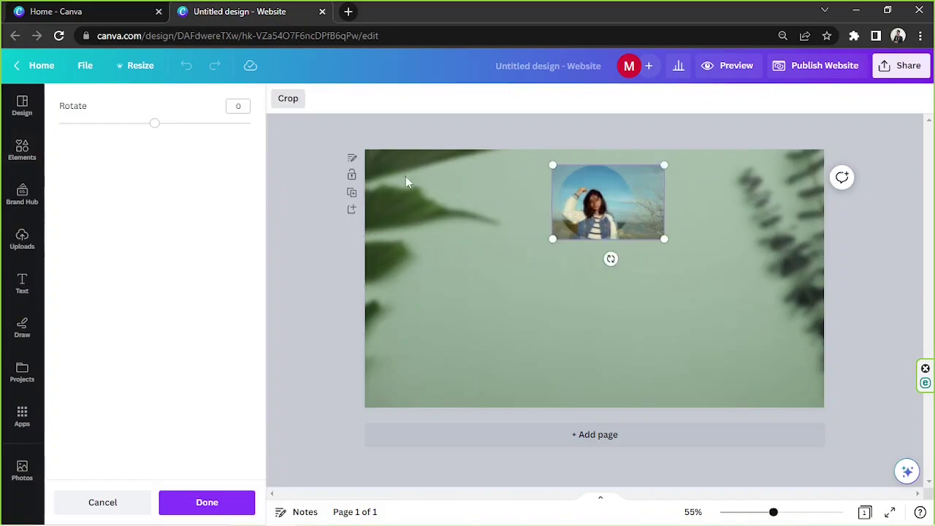
click(295, 100)
click(531, 369)
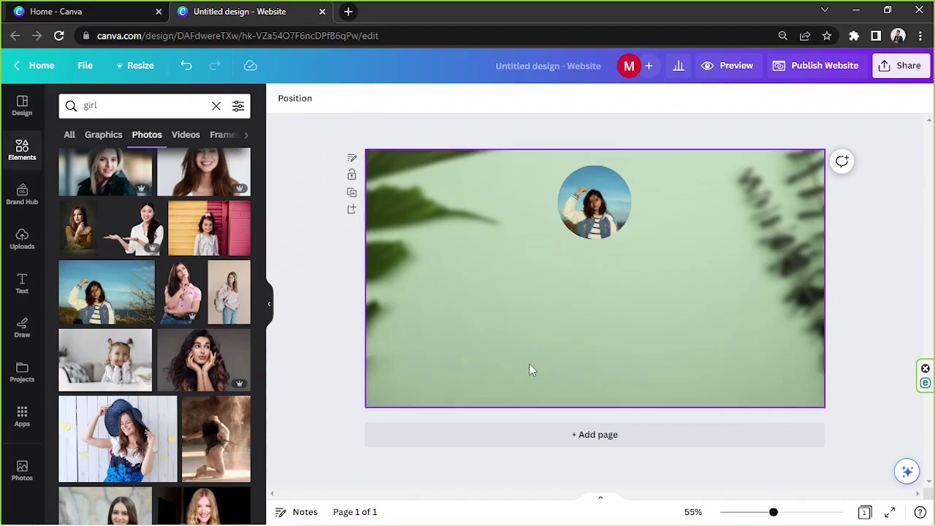
- Add a blurred round shadow from the 'shadow' Graphics results
click(43, 154)
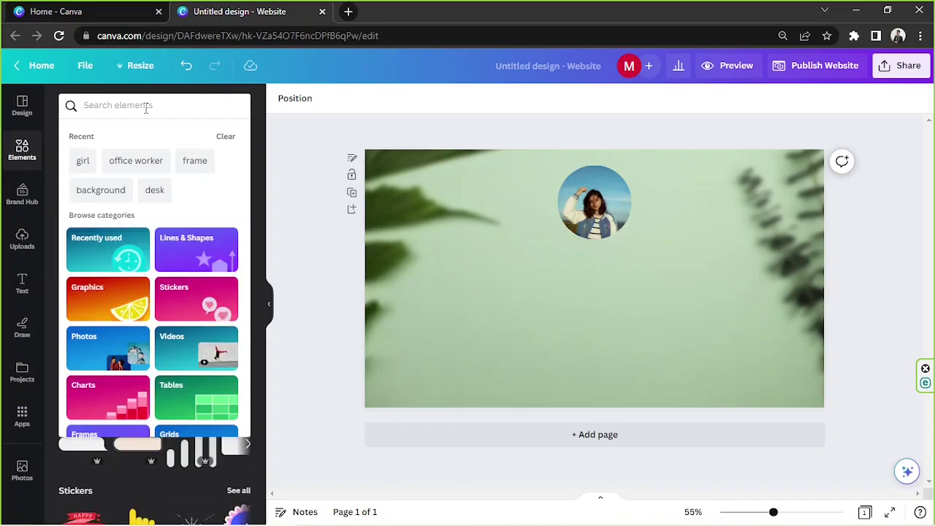
text(shadow)
key(Return)
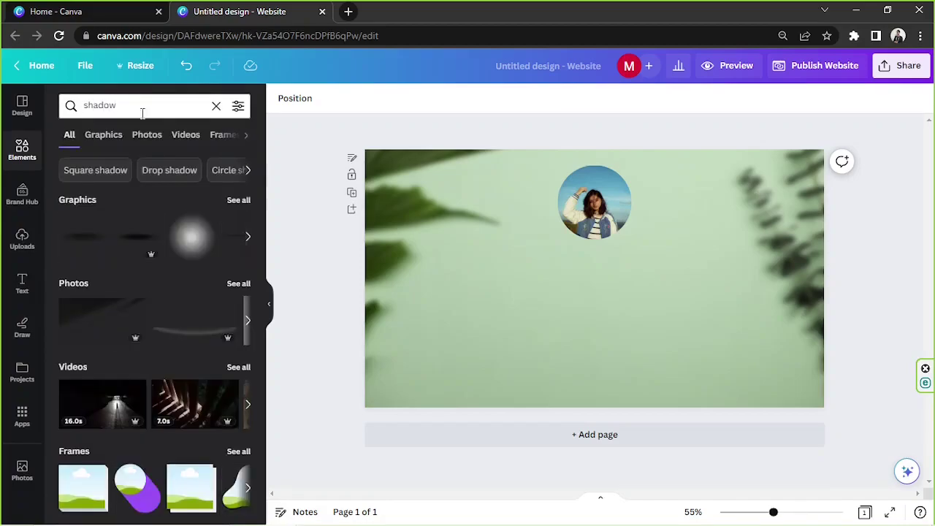
click(116, 142)
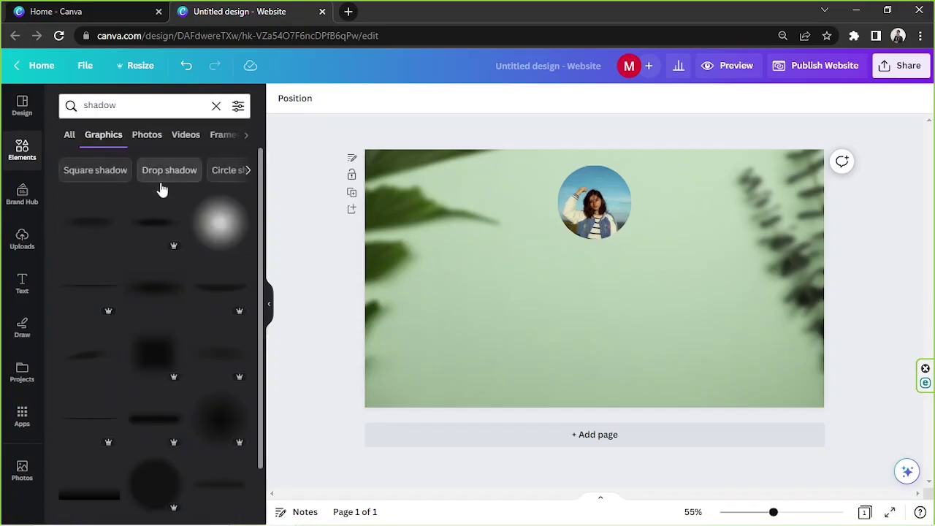
scroll(165, 234, down, 3)
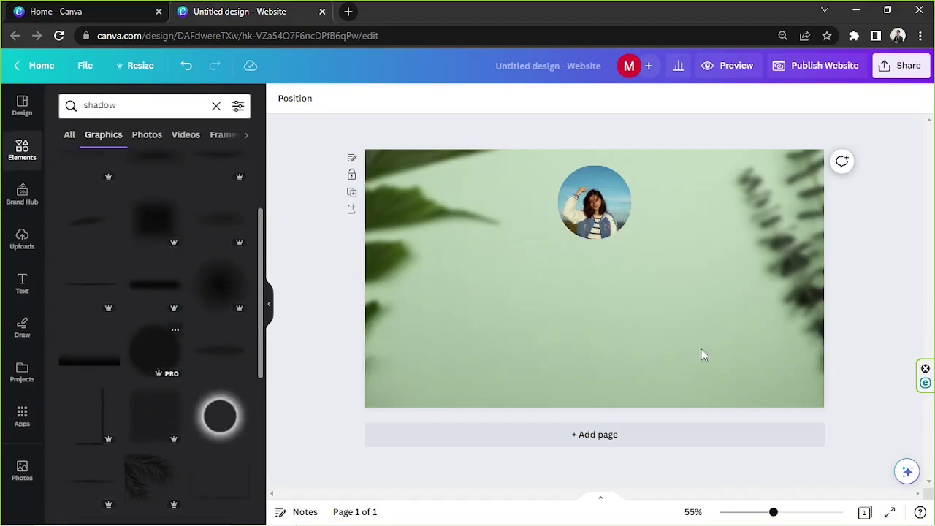
click(797, 511)
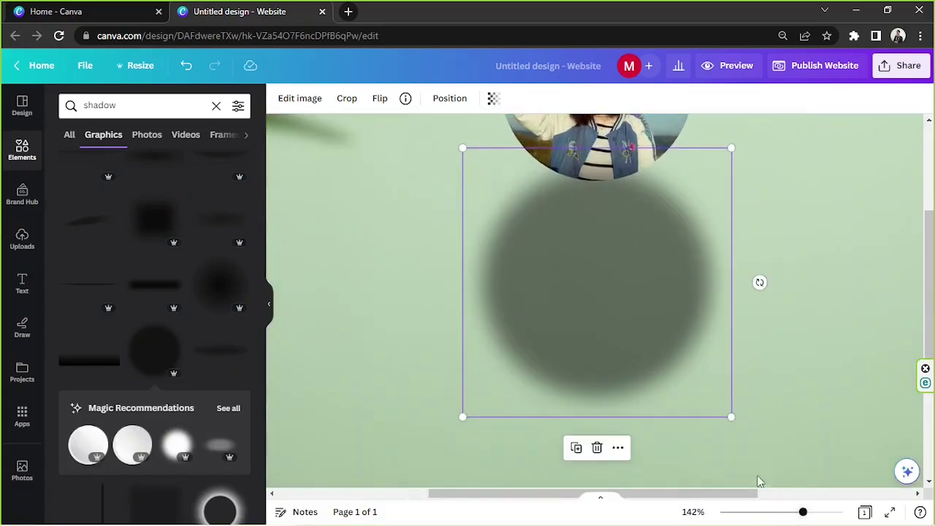
- Move and shrink the shadow behind the profile photo, check its layer order, and zoom out
scroll(640, 427, up, 3)
drag(624, 451, 626, 257)
drag(463, 134, 500, 174)
drag(685, 323, 673, 305)
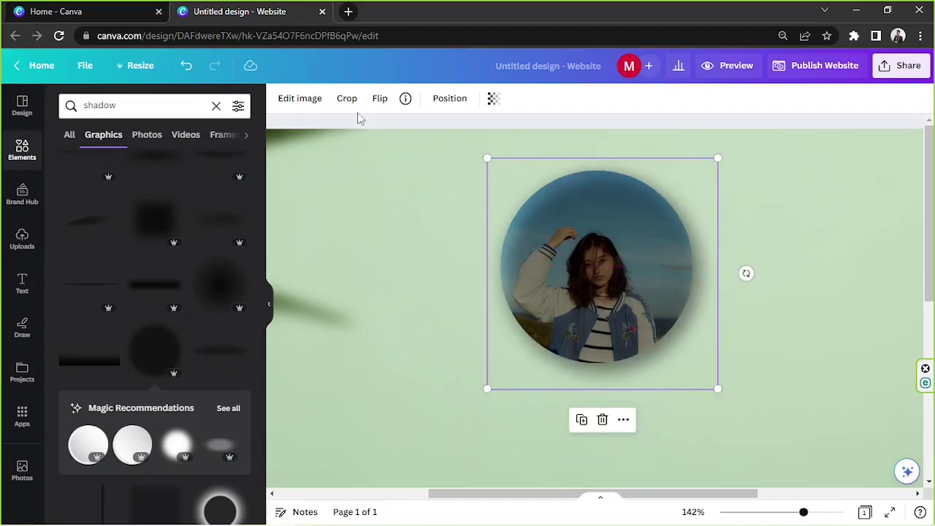
click(451, 99)
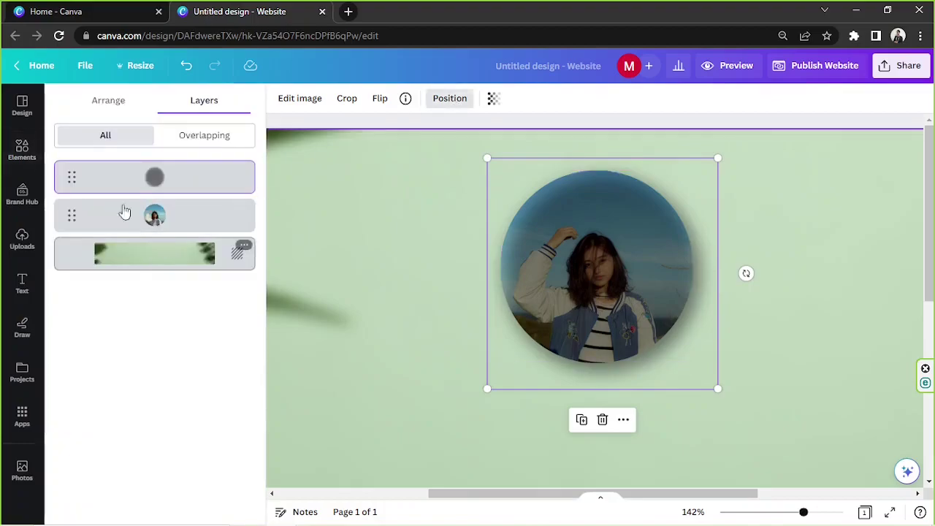
click(125, 103)
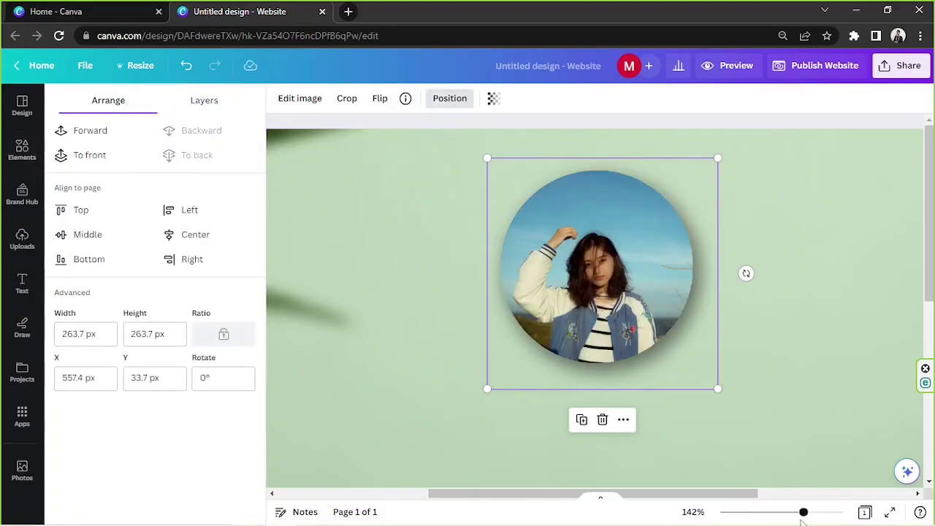
drag(804, 511, 772, 513)
click(828, 402)
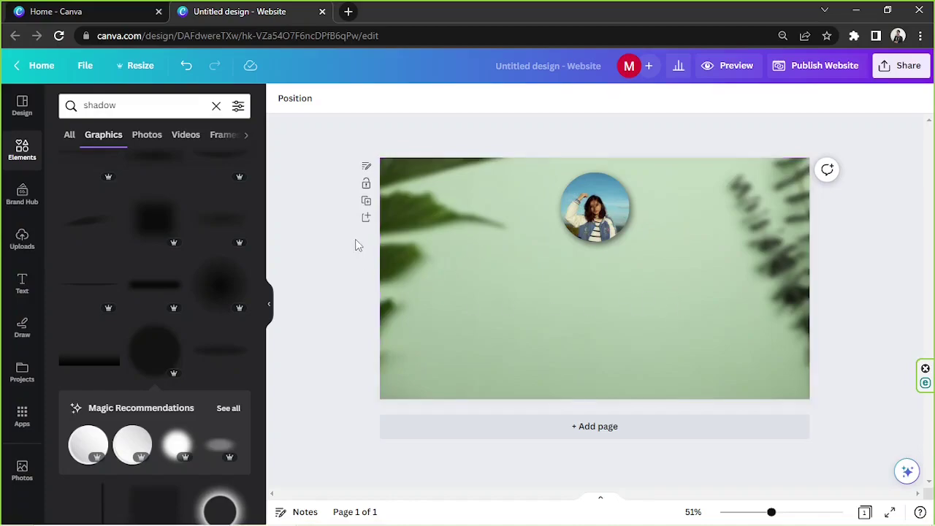
- Draw a rectangle with R and shape it into a wide bar centred under the photo
key(r)
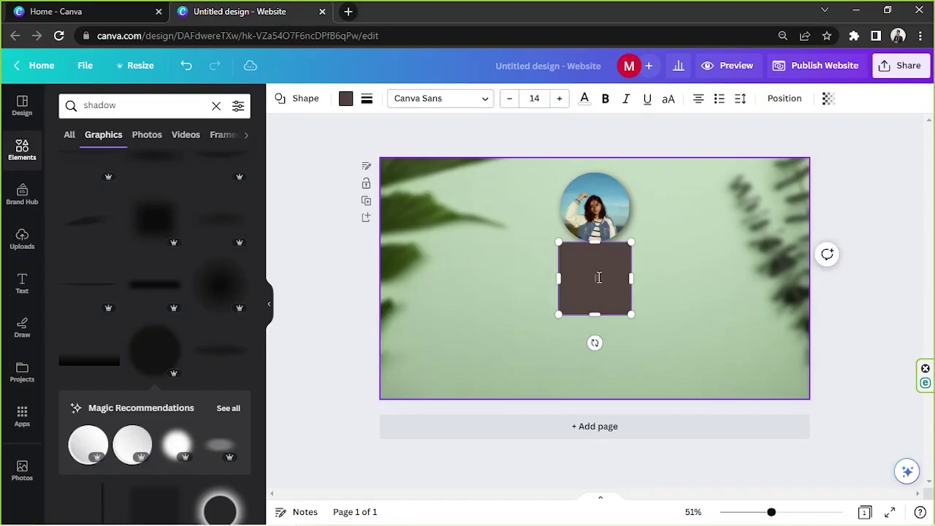
drag(626, 276, 596, 287)
drag(756, 274, 741, 274)
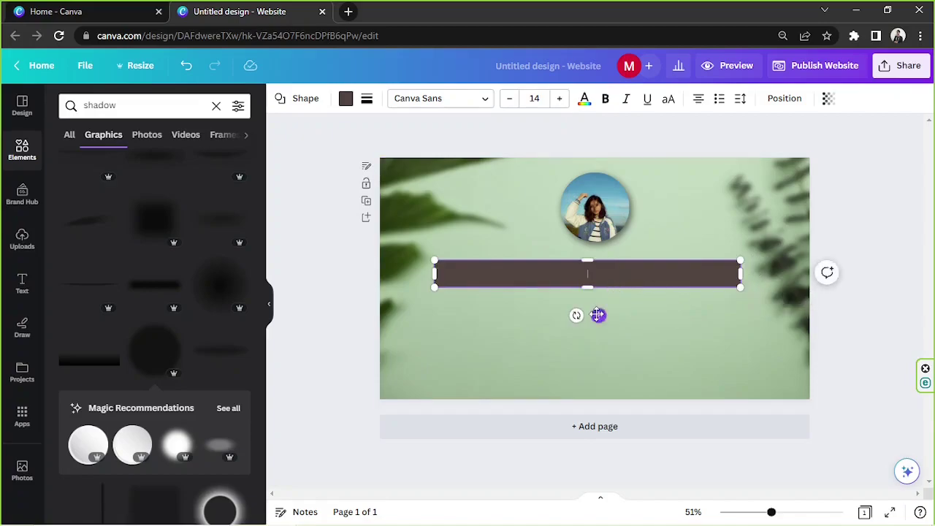
drag(600, 315, 608, 315)
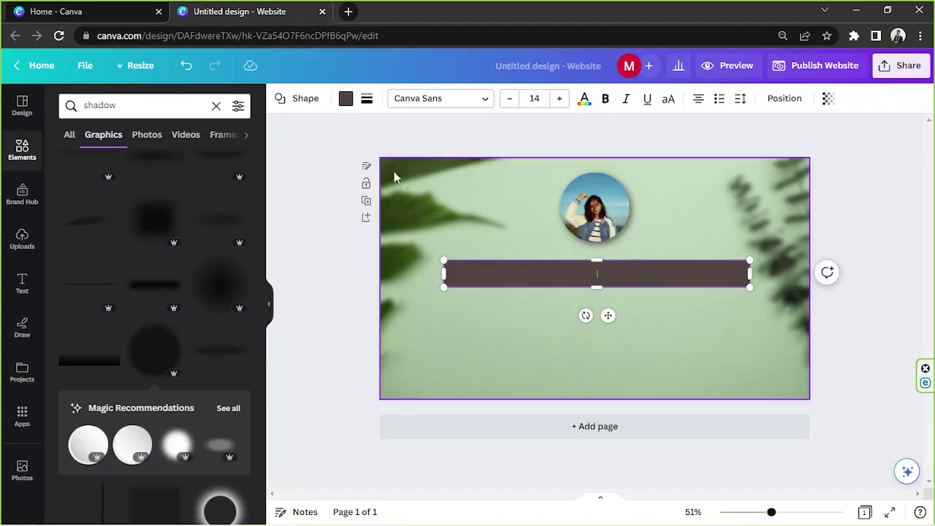
- Colour the bar mid-green after trying white, light and dark greens
click(345, 99)
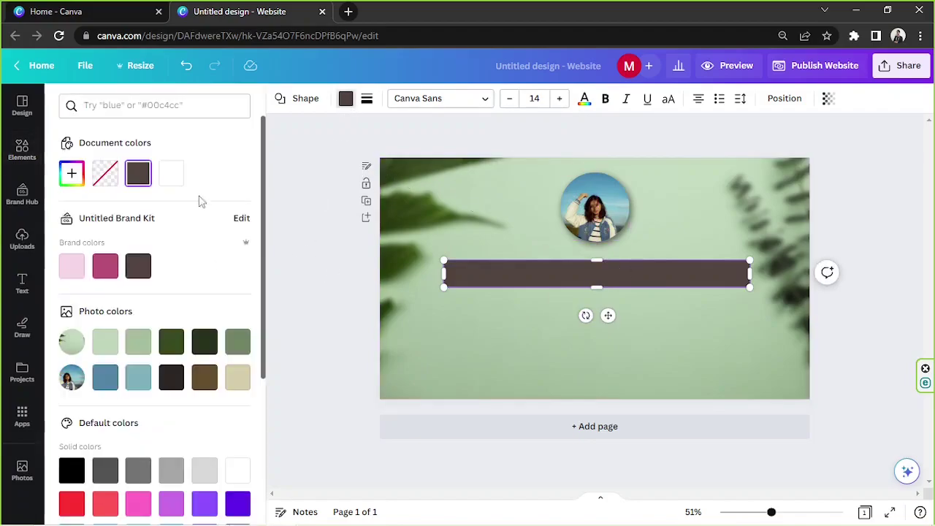
click(171, 173)
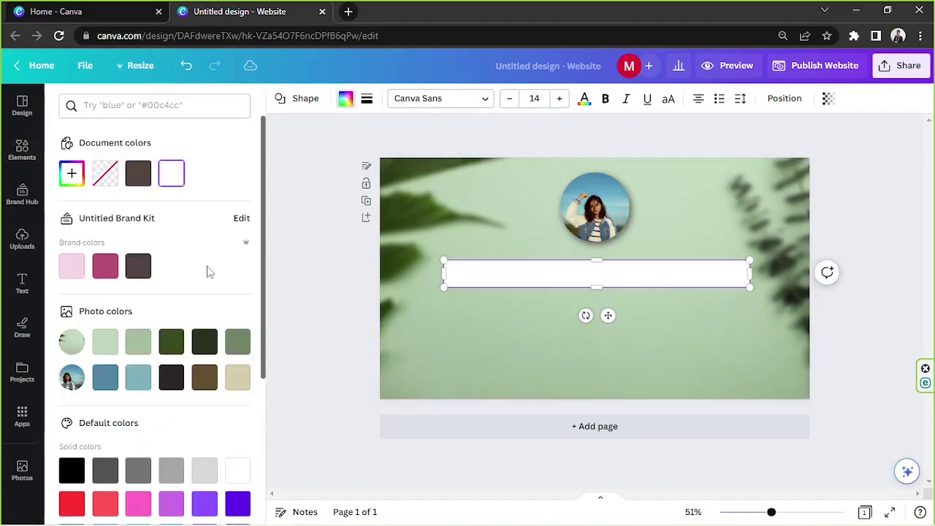
click(138, 343)
click(207, 345)
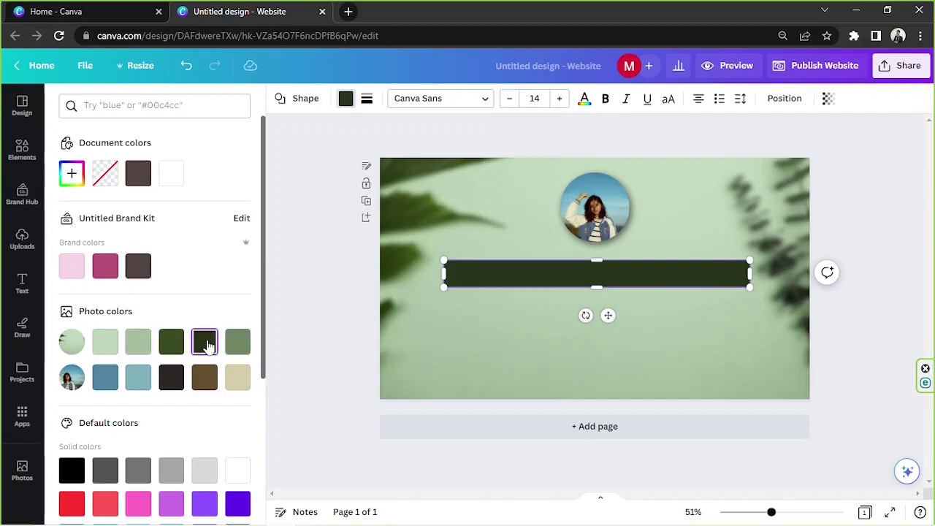
click(172, 345)
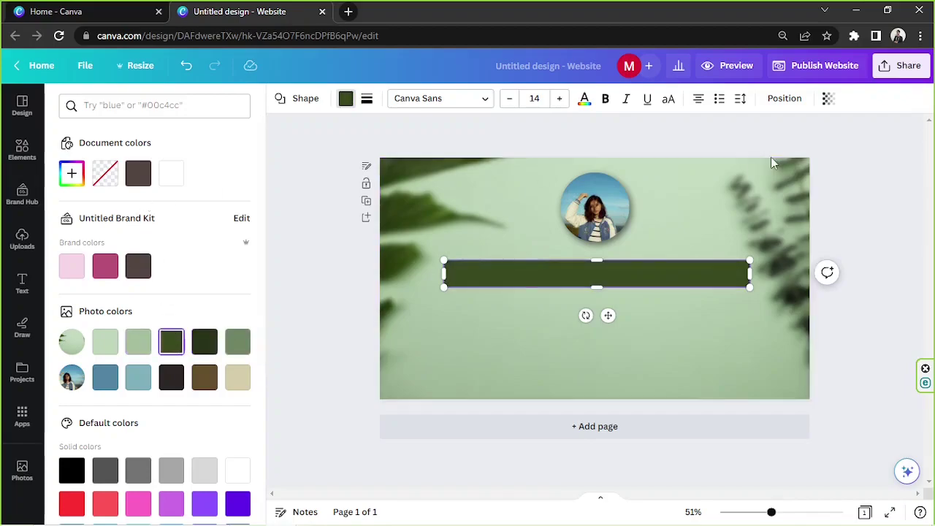
- Lower the green bar's transparency to 42 so it is semi-transparent
click(828, 99)
drag(828, 152, 780, 156)
click(879, 206)
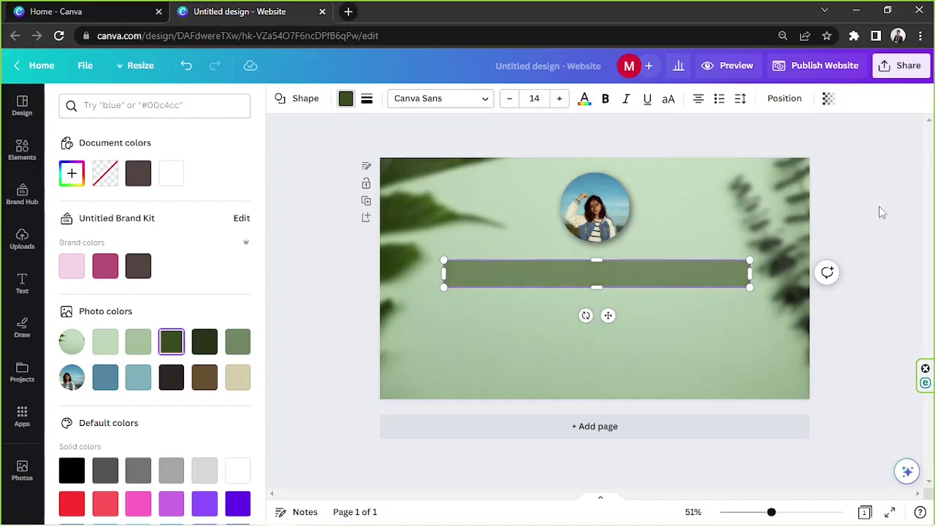
click(879, 206)
click(731, 274)
click(828, 99)
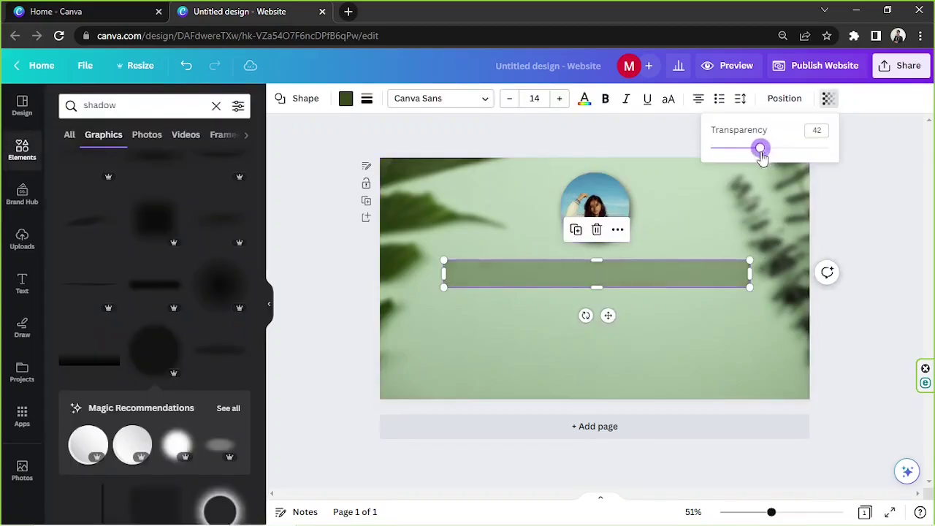
key(Escape)
key(Escape)
click(679, 280)
click(841, 212)
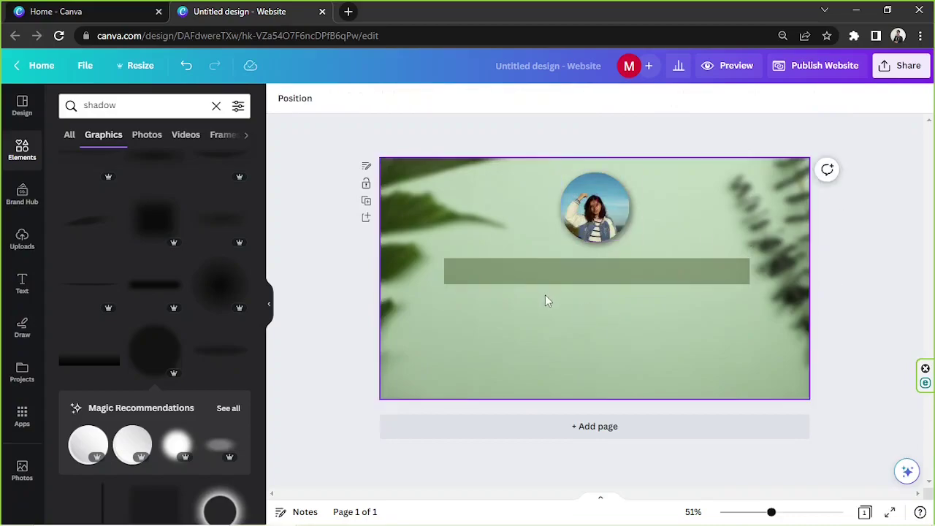
click(569, 274)
- Duplicate the green bar twice to stack a second and third bar below the original
drag(579, 280, 581, 339)
click(586, 277)
click(596, 322)
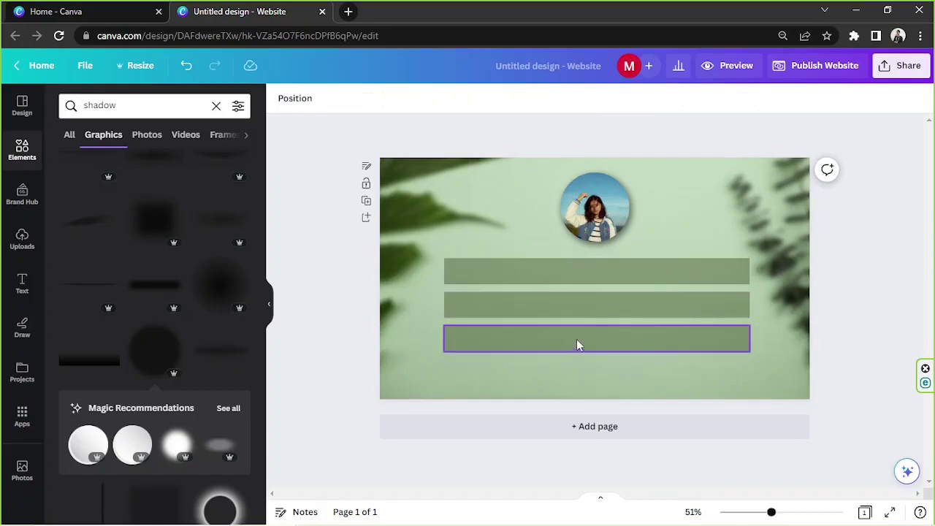
- Move the photo and bars down slightly, then shift the three bars a little lower
drag(788, 367, 471, 168)
drag(601, 228, 600, 235)
drag(874, 245, 590, 201)
click(869, 323)
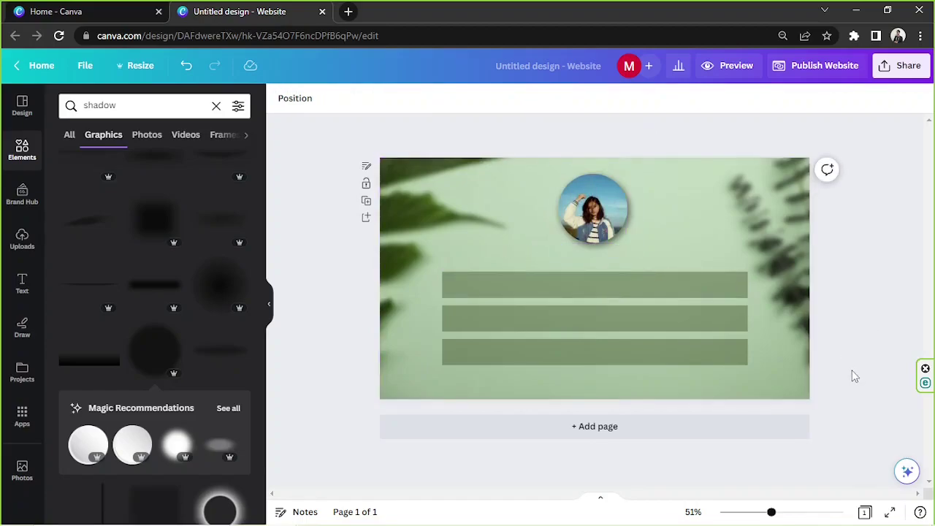
drag(850, 384, 478, 285)
drag(600, 309, 599, 309)
click(840, 258)
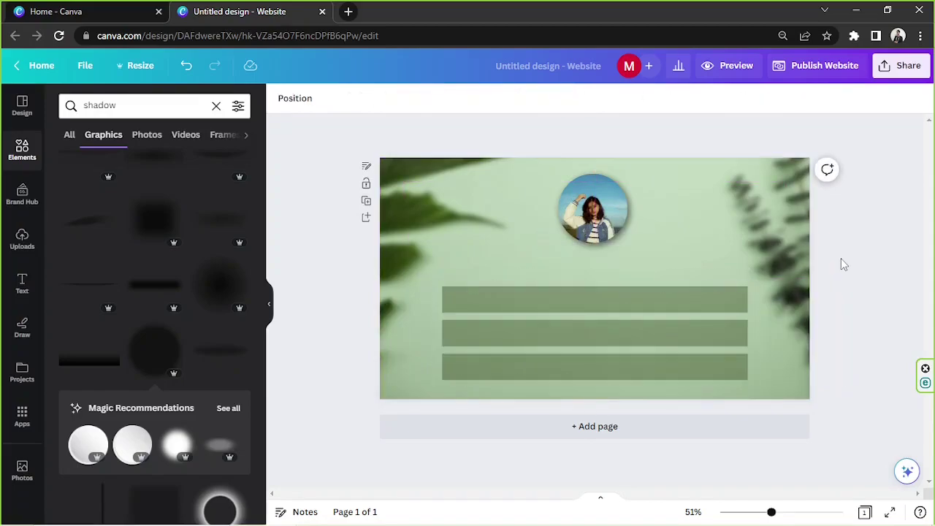
- Add a text box with the profile handle and centre it under the photo
key(t)
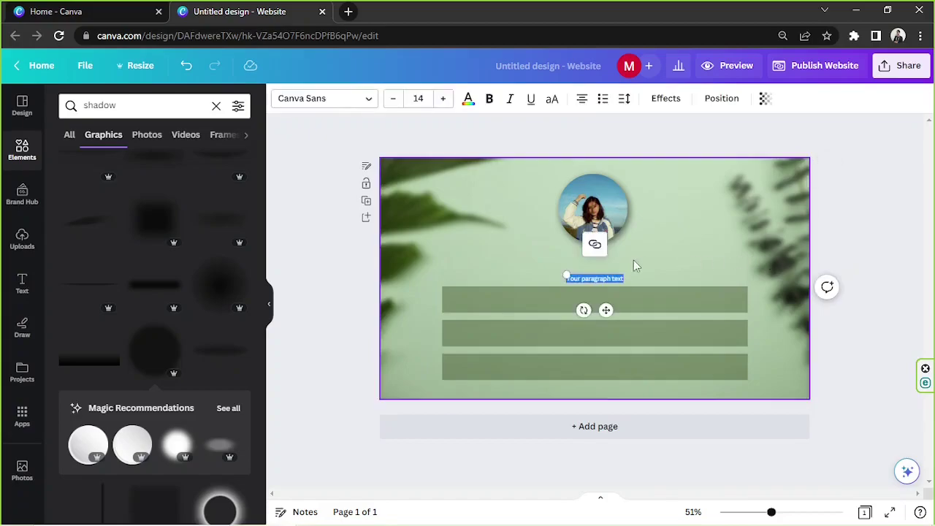
drag(567, 276, 516, 269)
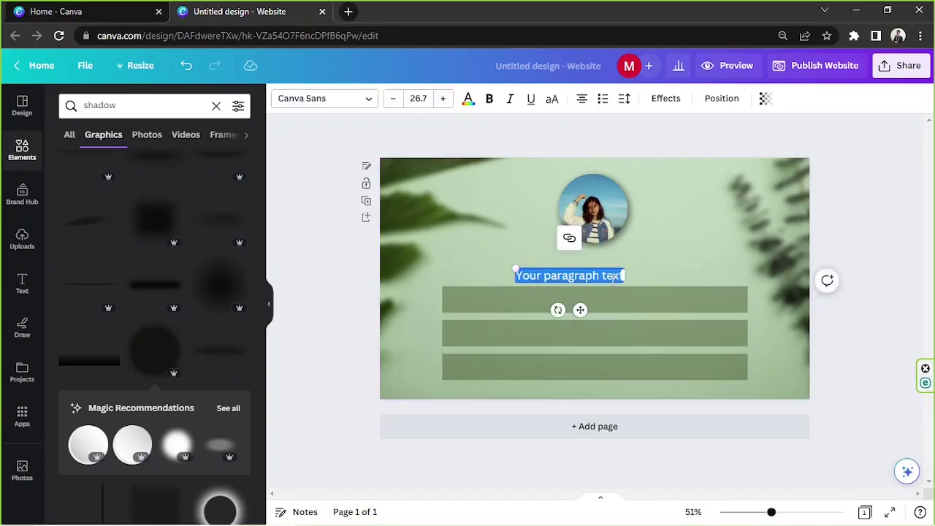
drag(580, 310, 605, 290)
double_click(604, 259)
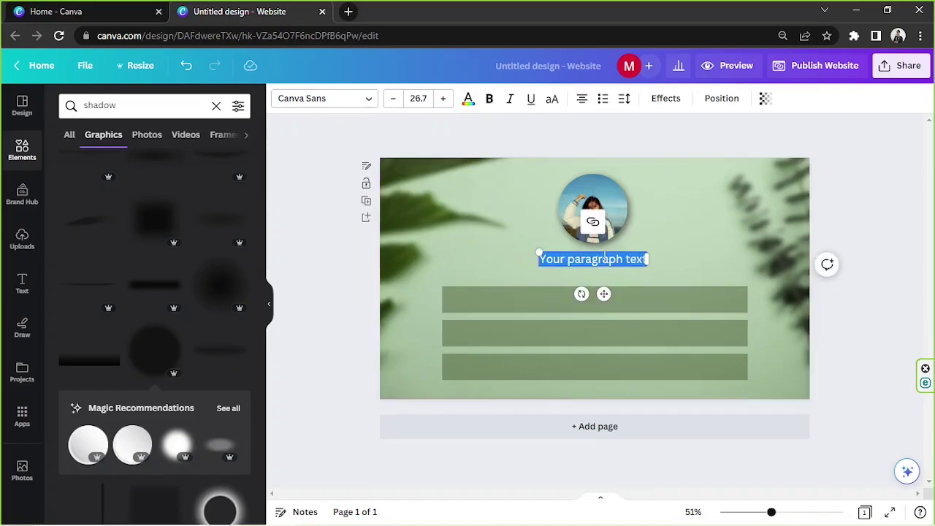
text(@)
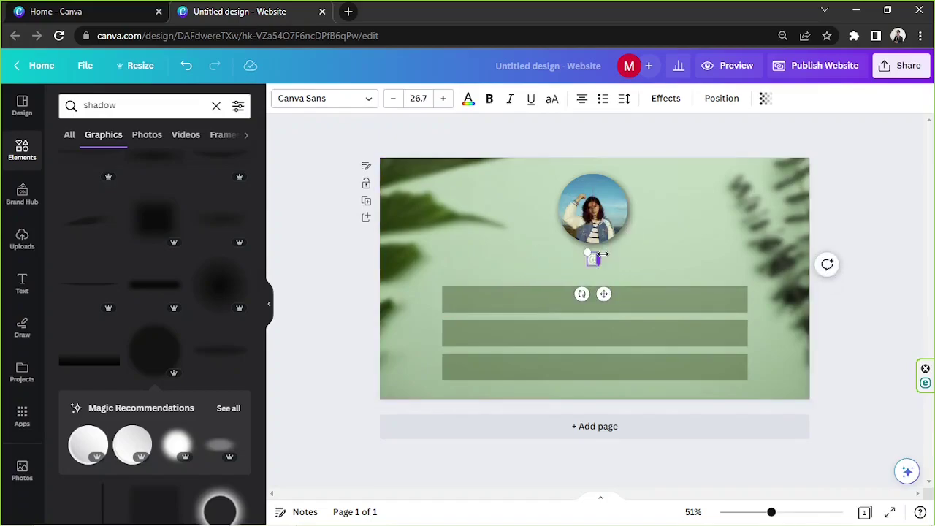
text(Jane_Doe_Doe)
click(755, 248)
drag(623, 260, 631, 261)
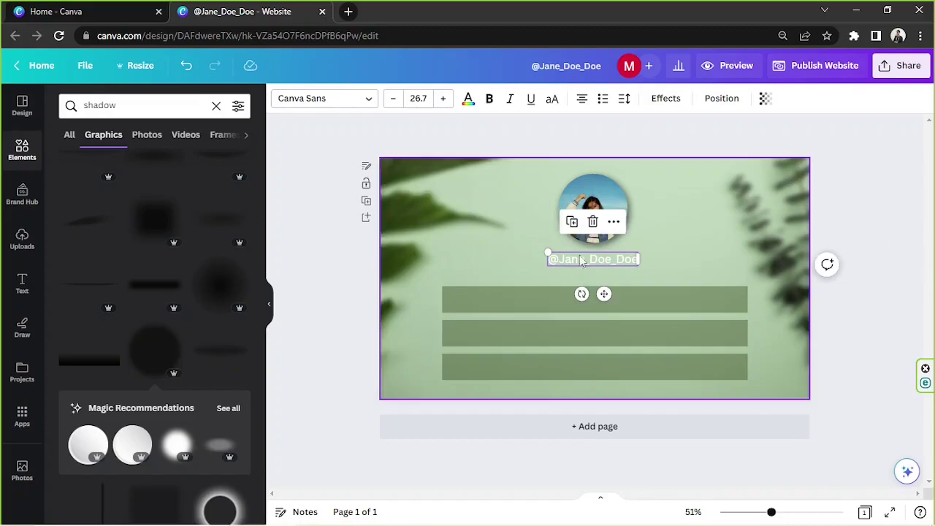
- Style the handle in Fraunces Thin at size 25.7, coloured dark green
click(308, 98)
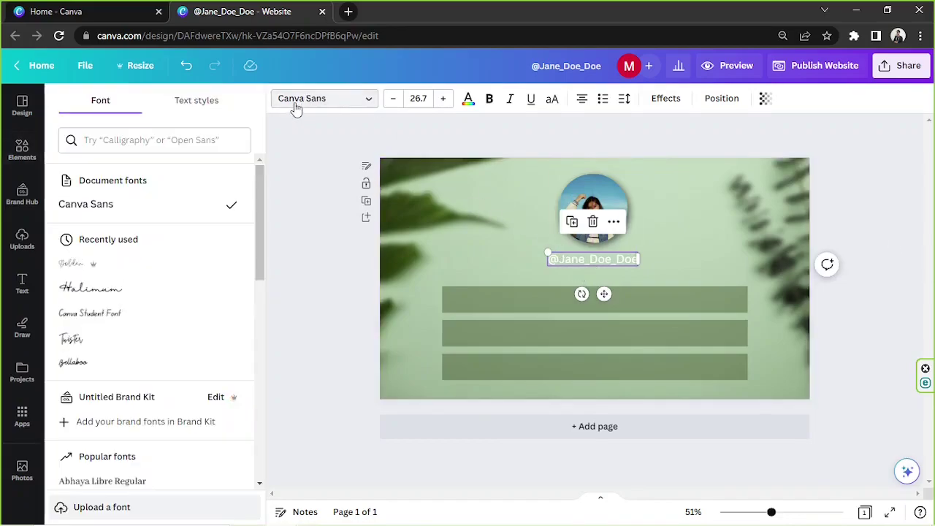
click(139, 263)
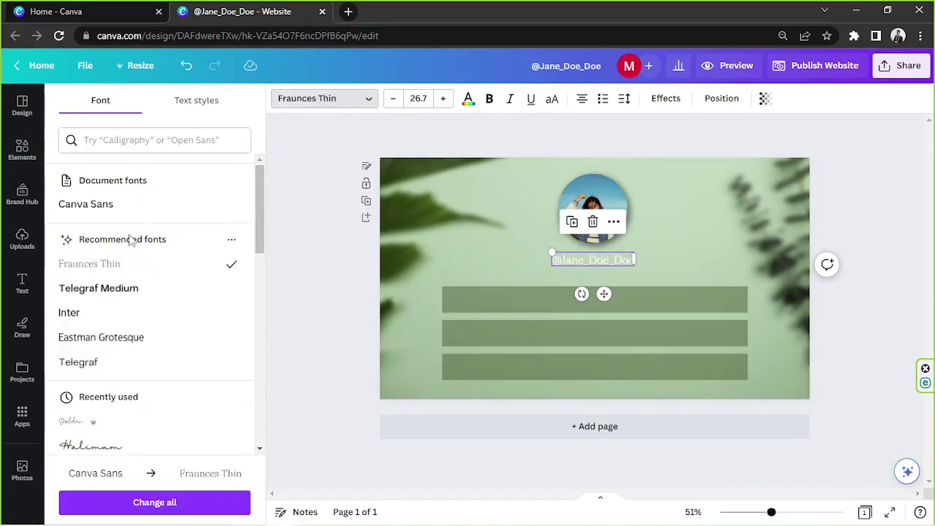
drag(774, 516, 780, 514)
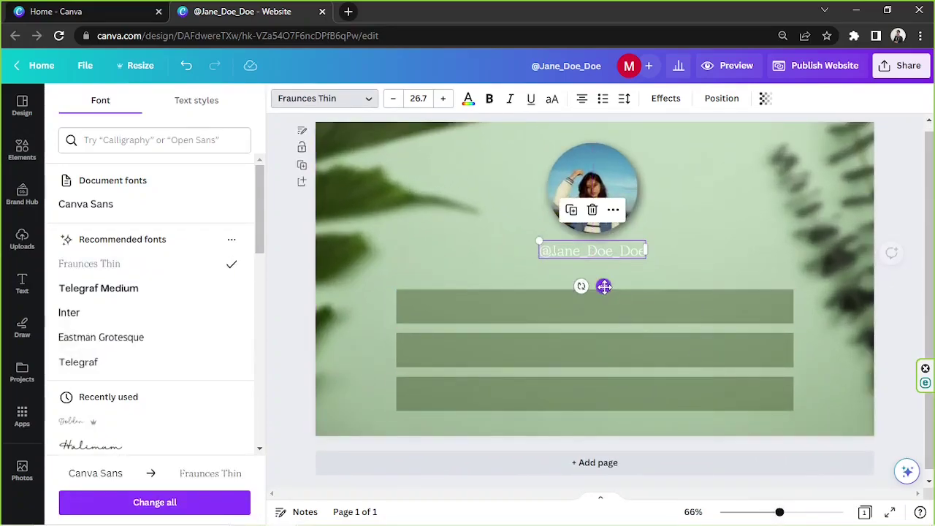
drag(603, 287, 605, 291)
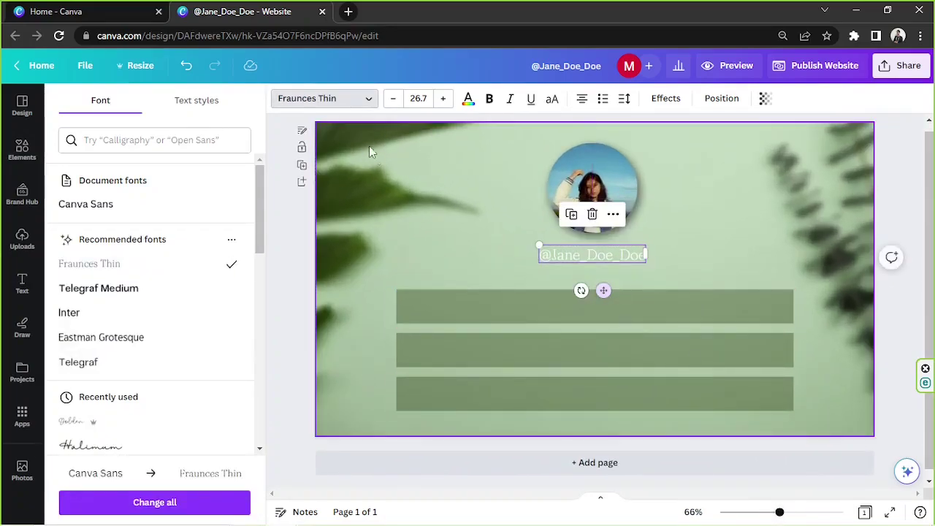
click(469, 100)
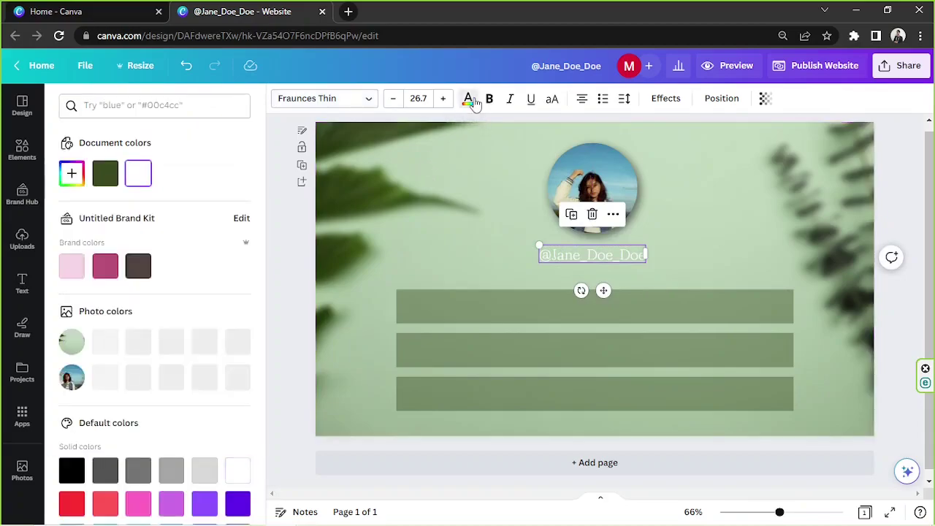
click(394, 98)
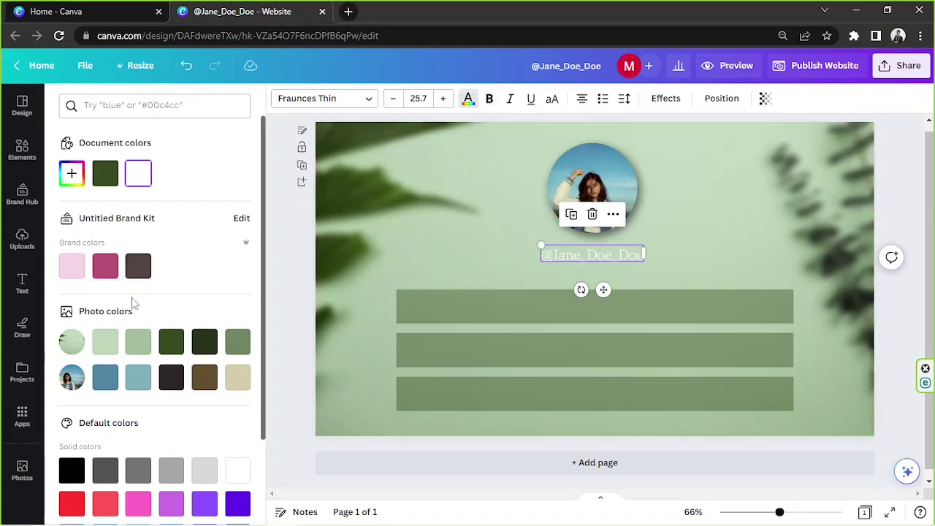
click(210, 352)
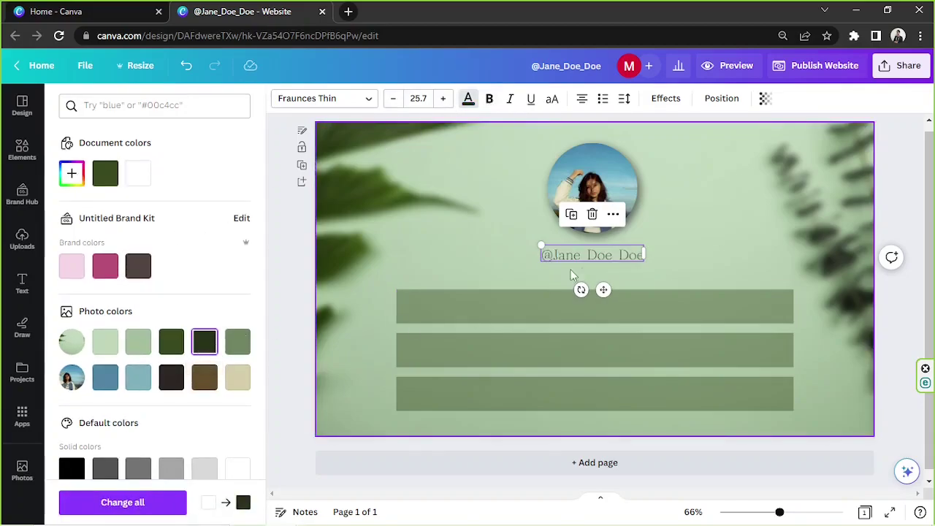
- Try bold, italic, underline and uppercase on the handle, reverting each to keep plain mixed case
click(490, 101)
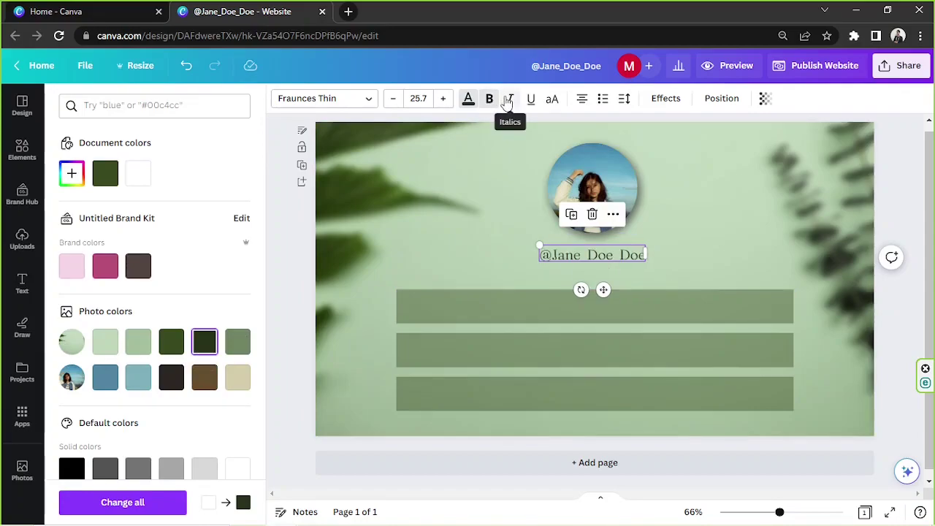
click(508, 100)
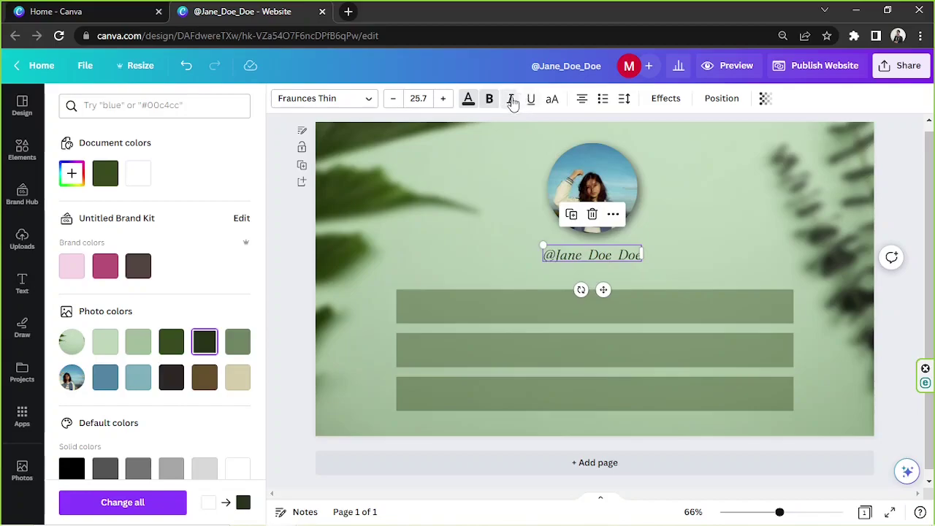
click(511, 99)
click(490, 99)
click(533, 103)
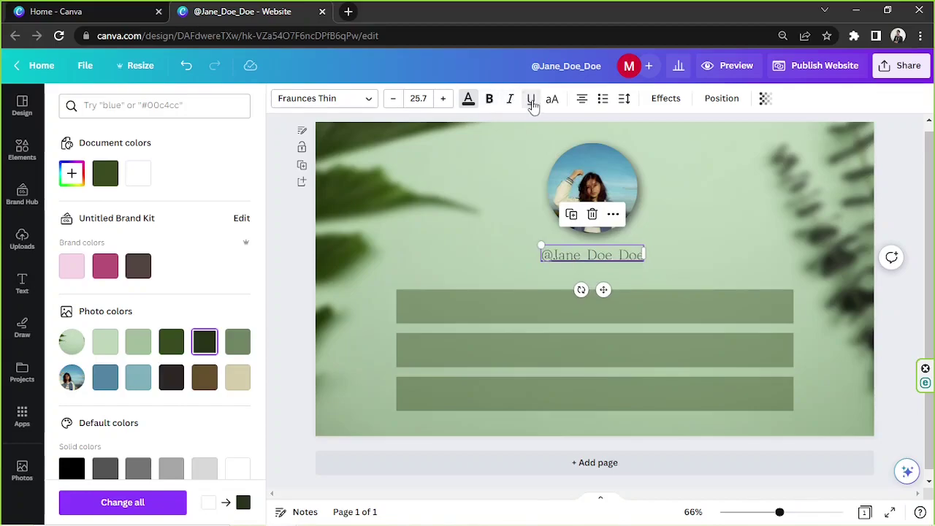
click(532, 103)
click(553, 102)
click(553, 102)
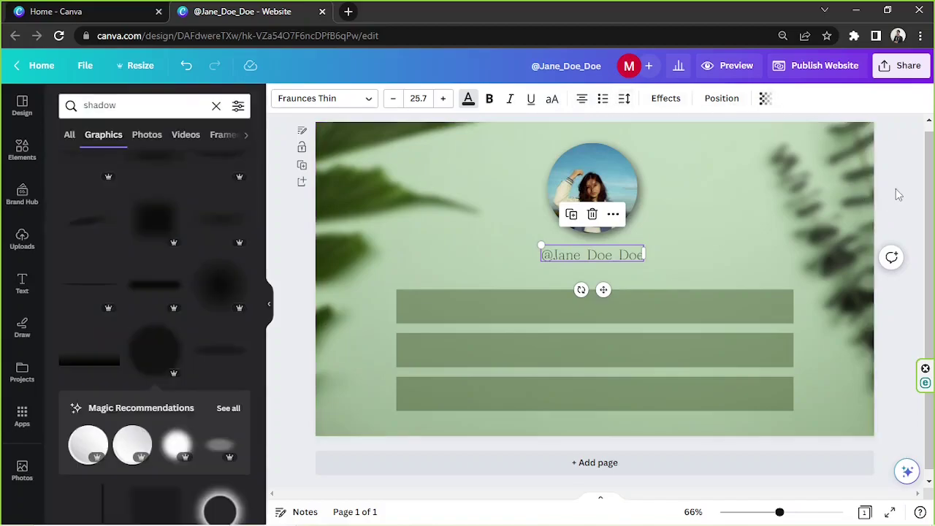
click(866, 206)
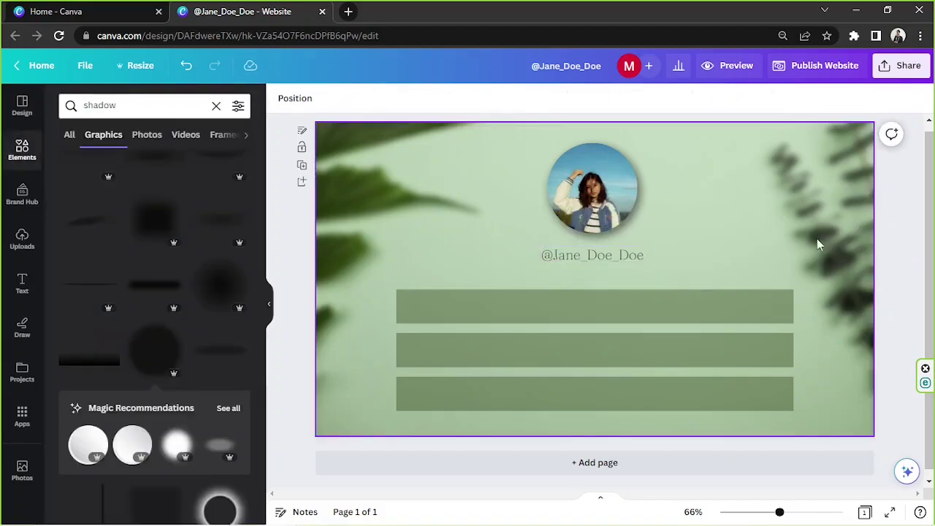
click(639, 256)
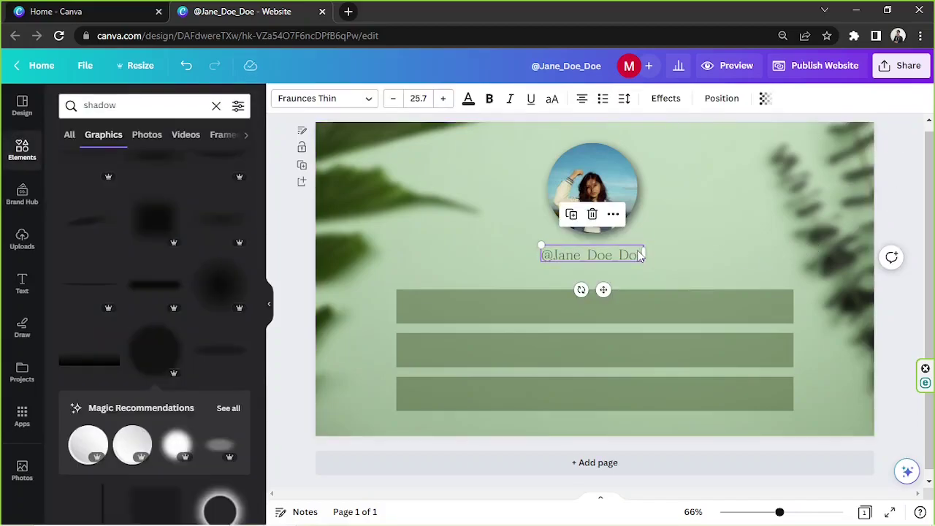
click(524, 291)
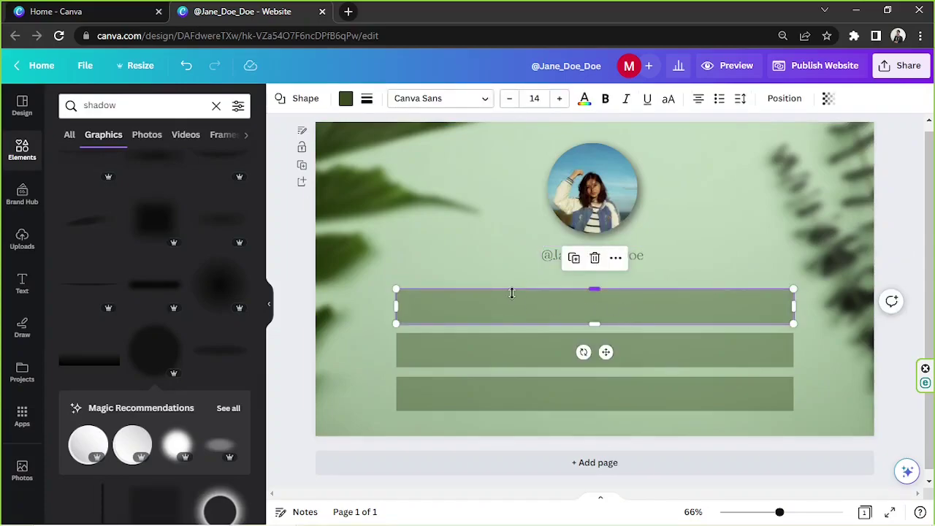
- Add a new text box onto the top green bar and widen it across the bar
click(508, 267)
key(t)
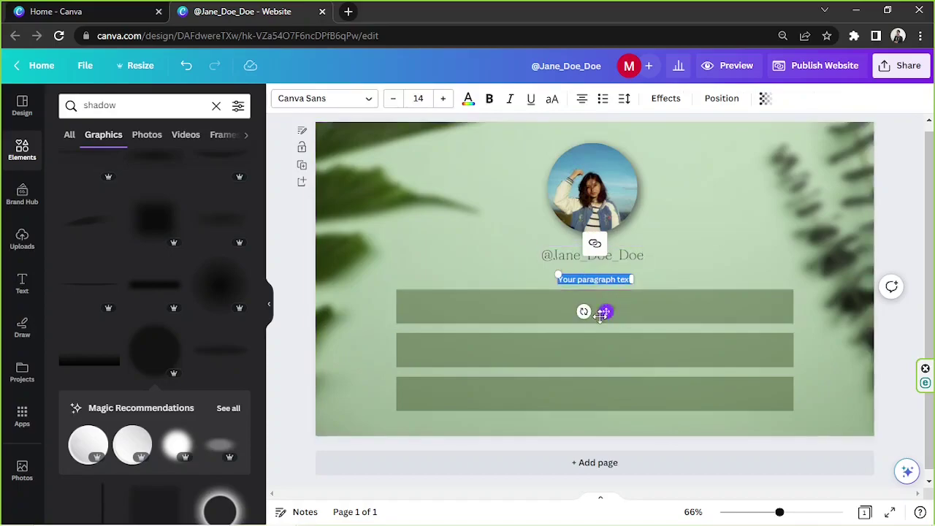
drag(591, 313, 468, 341)
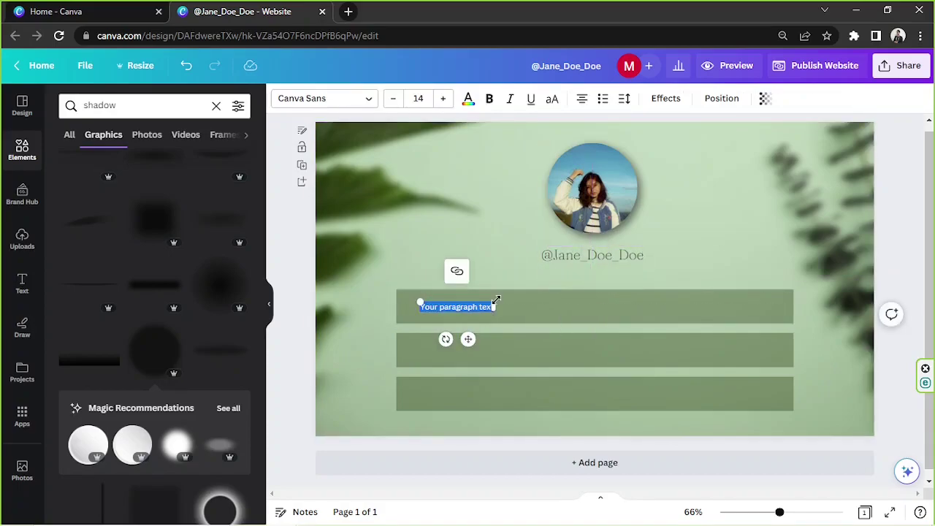
drag(497, 307, 784, 320)
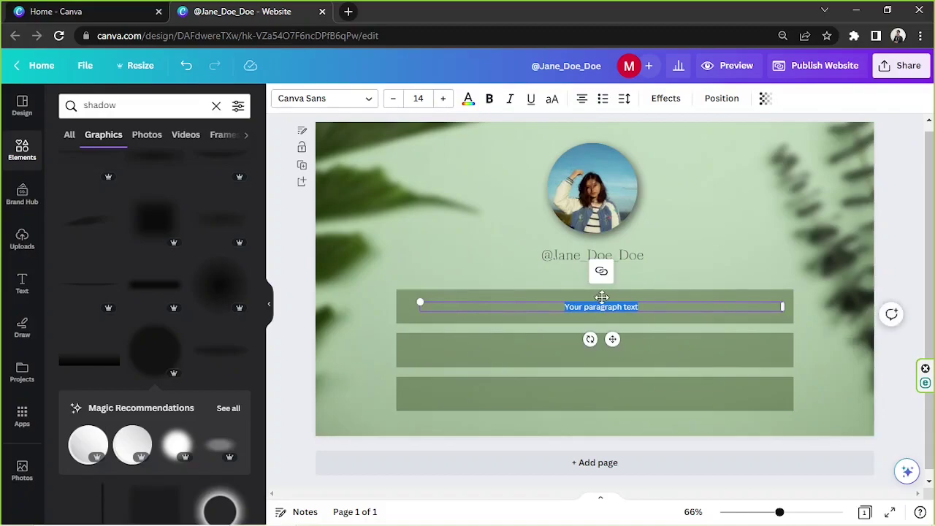
- Raise the text size to 19.7, left-align it, and delete the placeholder text
click(443, 98)
click(443, 98)
click(443, 98)
click(442, 98)
click(443, 99)
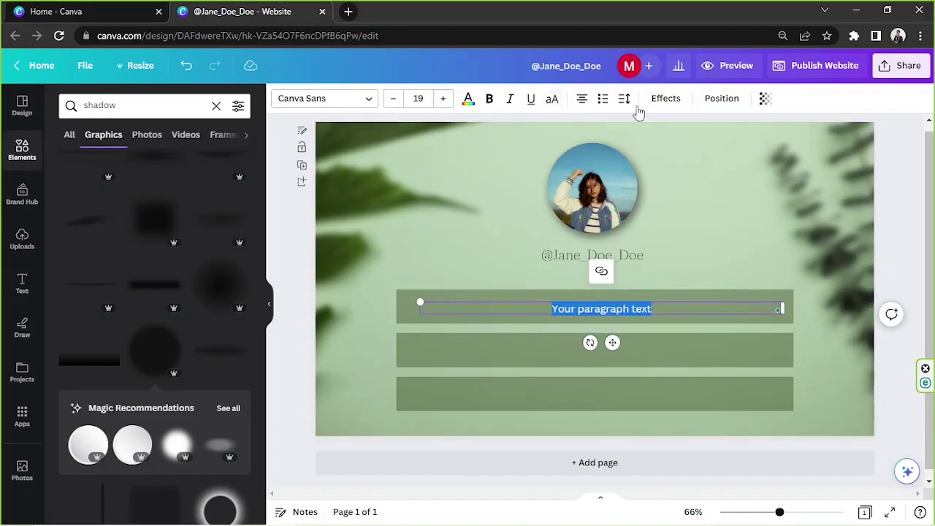
click(585, 99)
click(487, 311)
click(551, 309)
triple_click(432, 309)
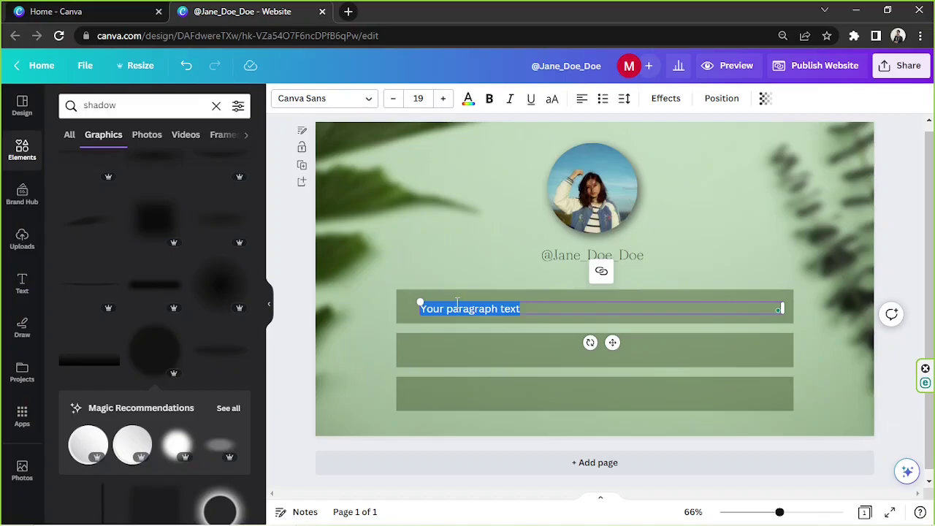
drag(420, 301, 407, 302)
key(BackSpace)
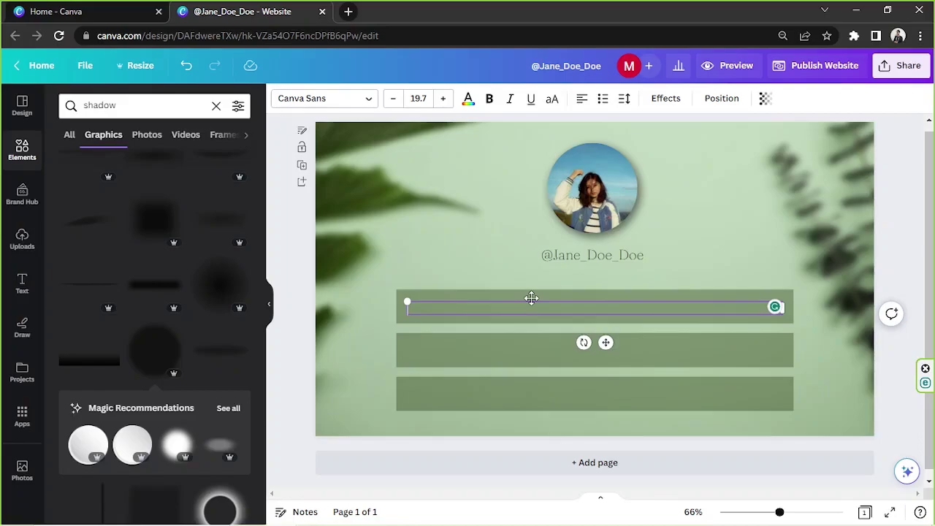
- Write the merch-sale caption in the top bar, enlarge it and centre it
text(Buy my)
key(ctrl+a)
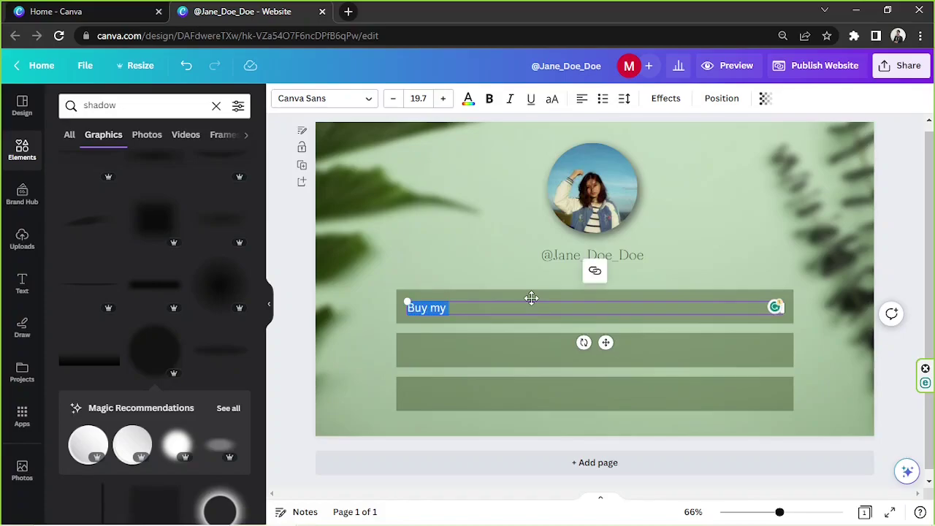
key(BackSpace)
text(Jane Doe Merch Items)
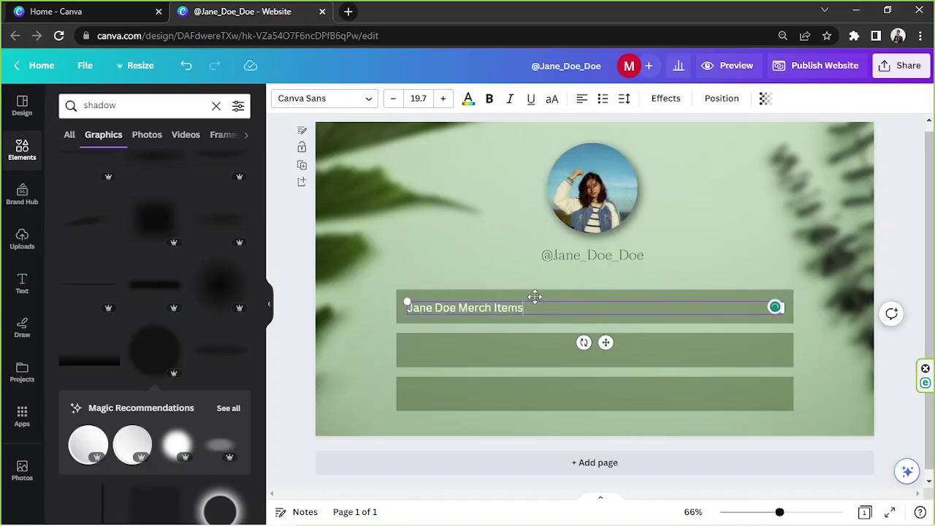
text( For Sale!)
drag(775, 307, 581, 308)
drag(507, 342, 603, 343)
drag(503, 300, 447, 291)
drag(579, 347, 603, 346)
- Set the merch caption's font to Arapey after trying Afrah and Alice
click(325, 98)
scroll(125, 231, down, 5)
click(121, 233)
click(116, 307)
click(73, 380)
- Copy the caption into the second bar as 'Read my latest blog post on health and wellness.'
click(592, 188)
drag(627, 316, 601, 394)
triple_click(594, 351)
text(Other Social)
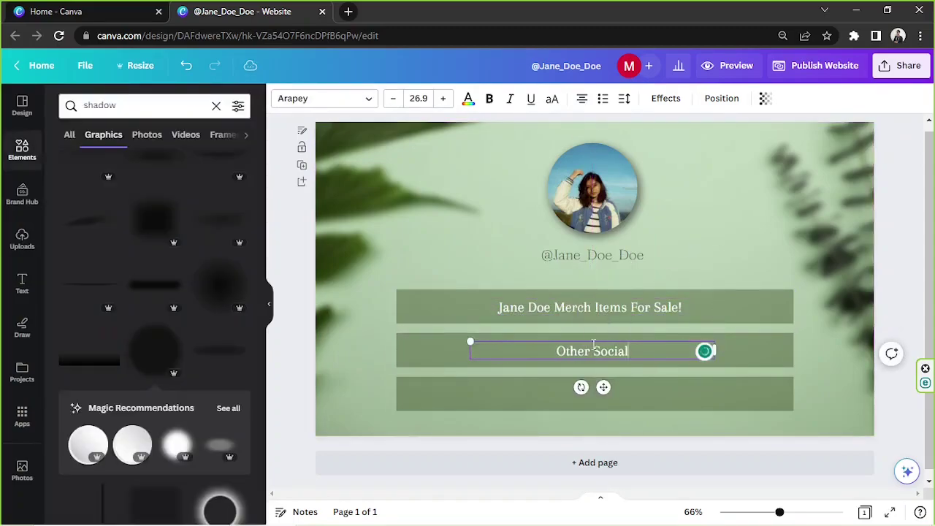
key(ctrl+a)
key(BackSpace)
text(Read my latest blog post on health and wellness.)
drag(715, 359, 743, 358)
- Copy it into the bottom bar as 'Subscribe To My YouTube Channel' and zoom out to 51%
click(621, 365)
click(621, 359)
key(ctrl+d)
drag(621, 359, 626, 396)
double_click(626, 393)
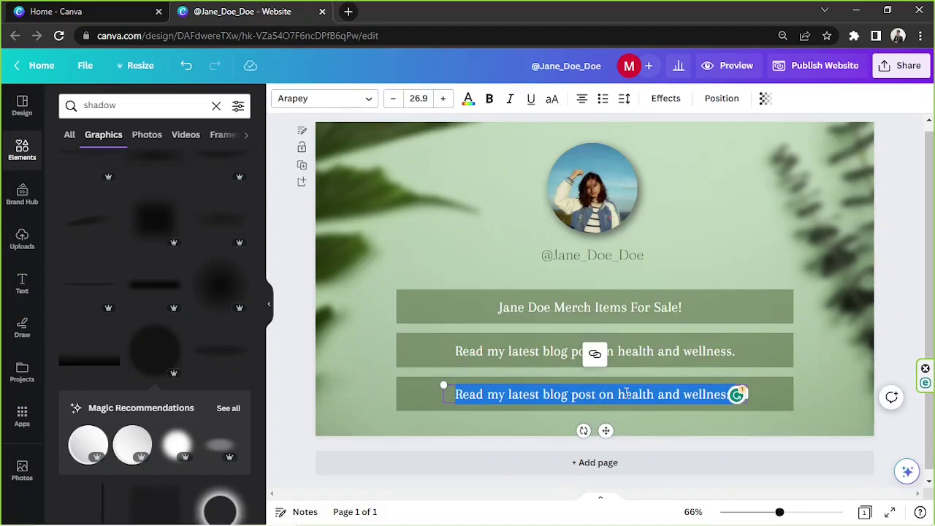
key(BackSpace)
text(Subscr)
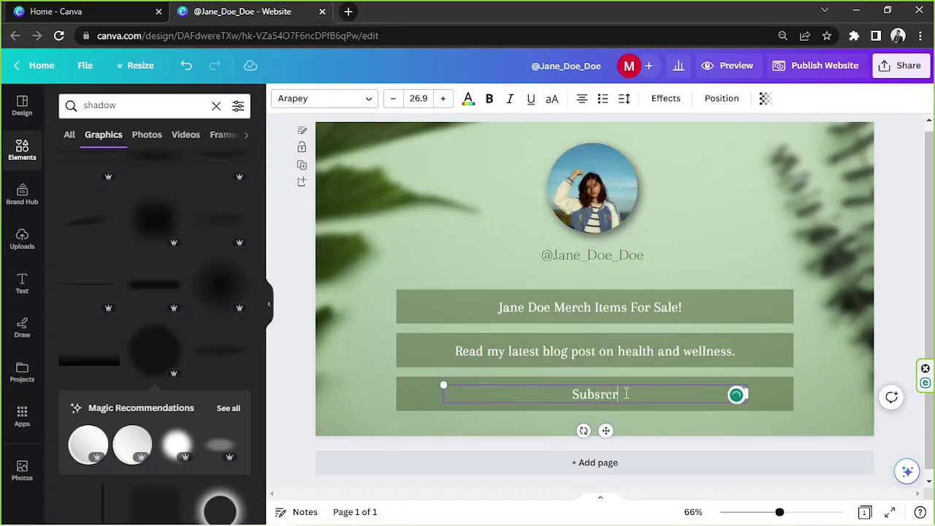
text(ibe To My YouTube Channel)
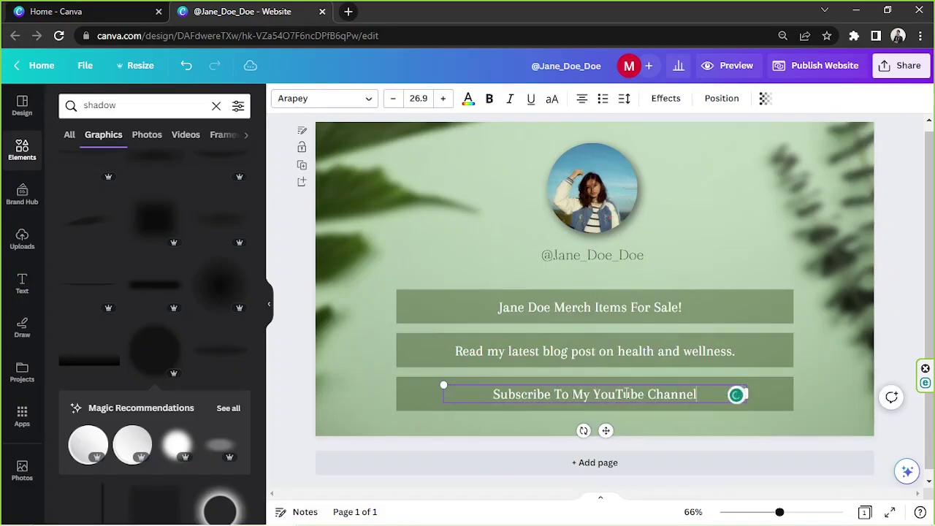
click(835, 255)
drag(780, 511, 773, 515)
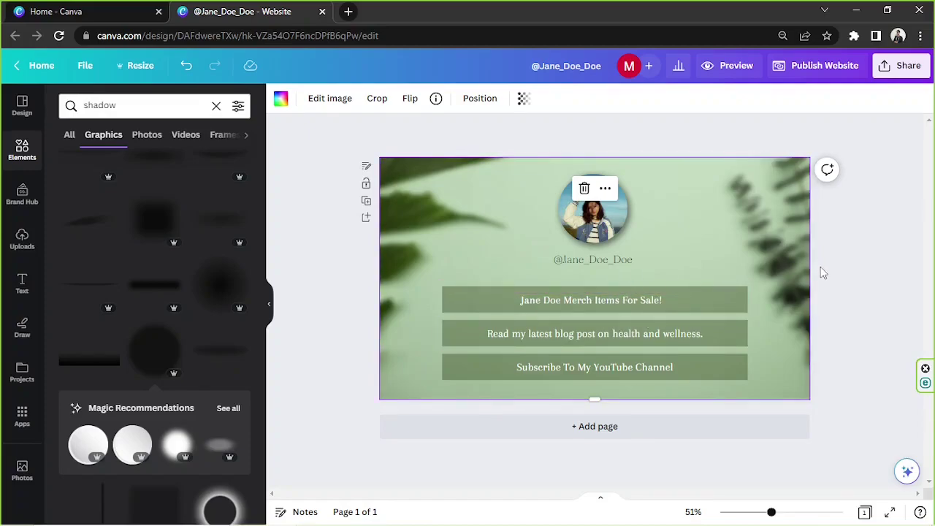
- Link the merch-sale caption to youtube.co, replacing a mistyped abc.net
click(578, 299)
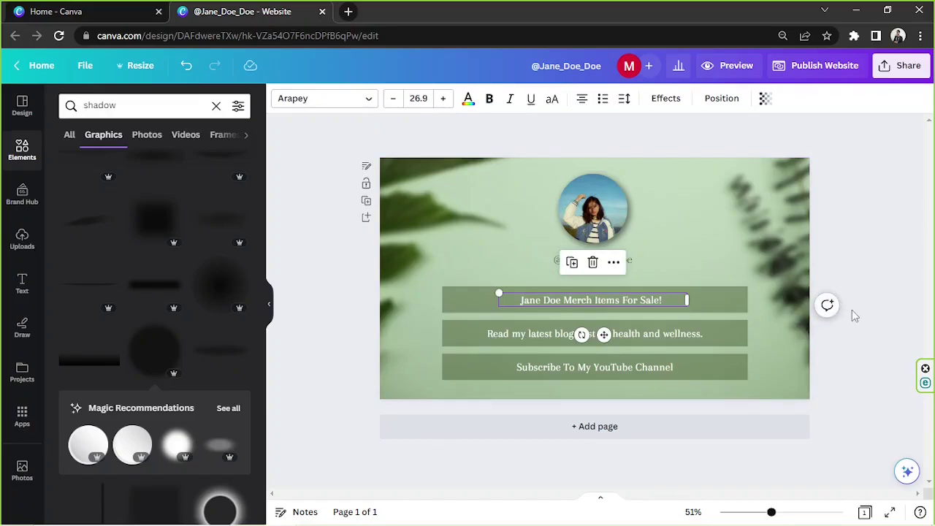
right_click(618, 300)
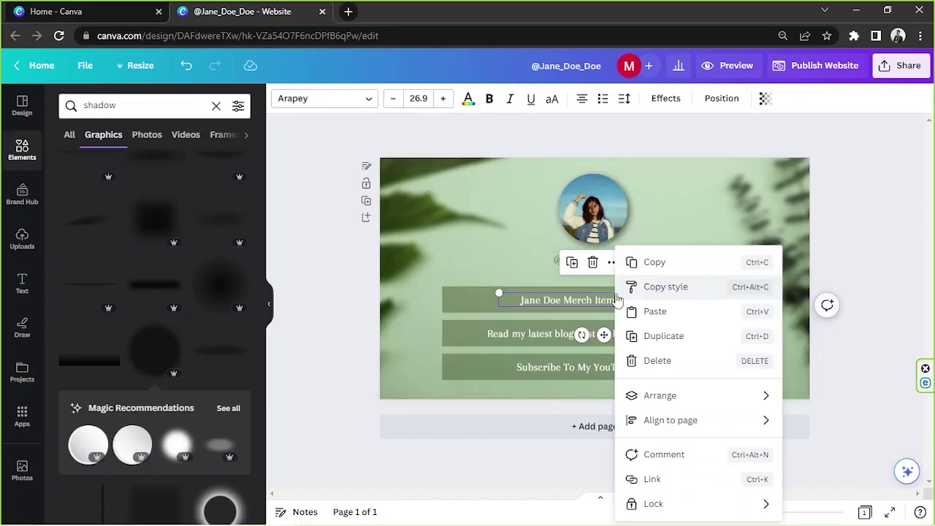
click(673, 478)
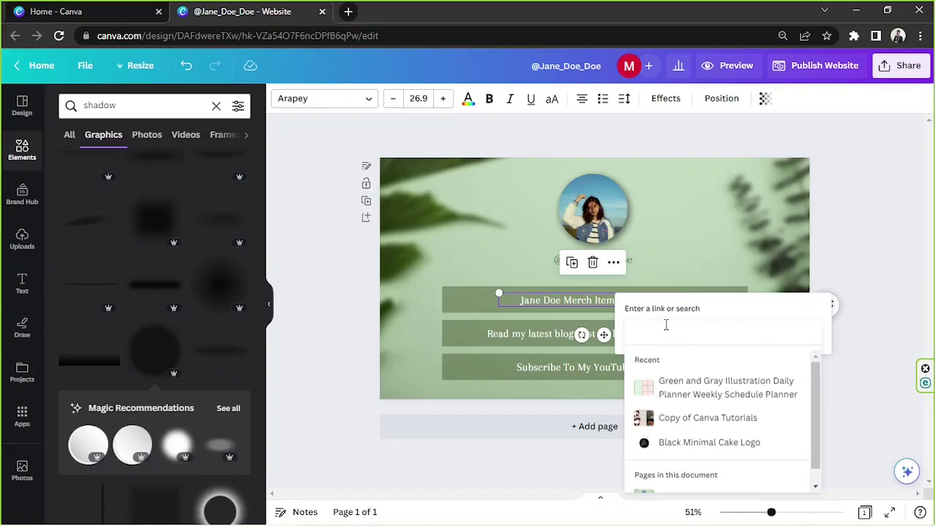
text(abc.net)
key(ctrl+a)
key(BackSpace)
text(youtube)
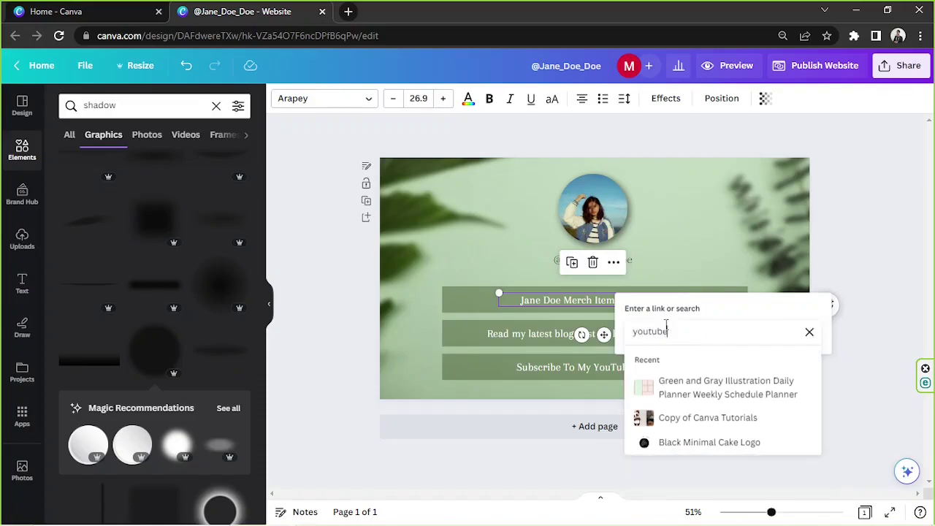
text(.com\)
key(Return)
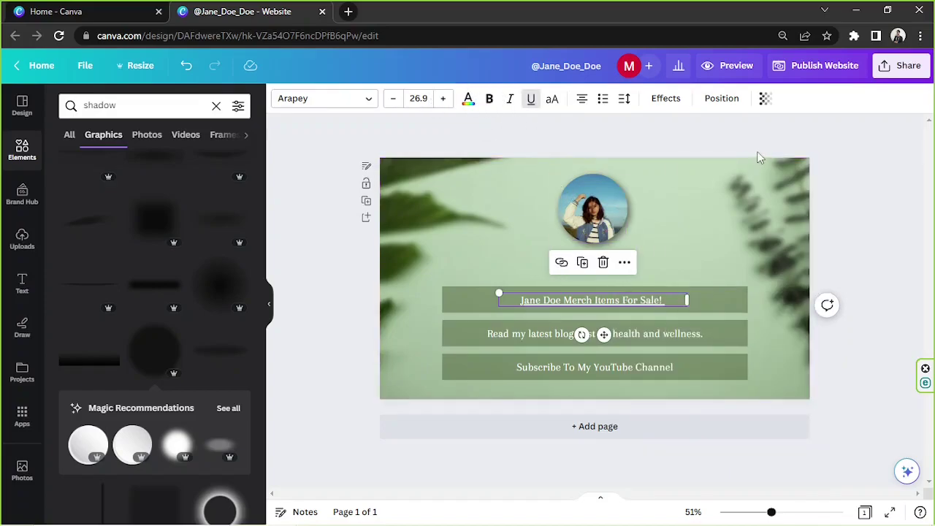
click(864, 214)
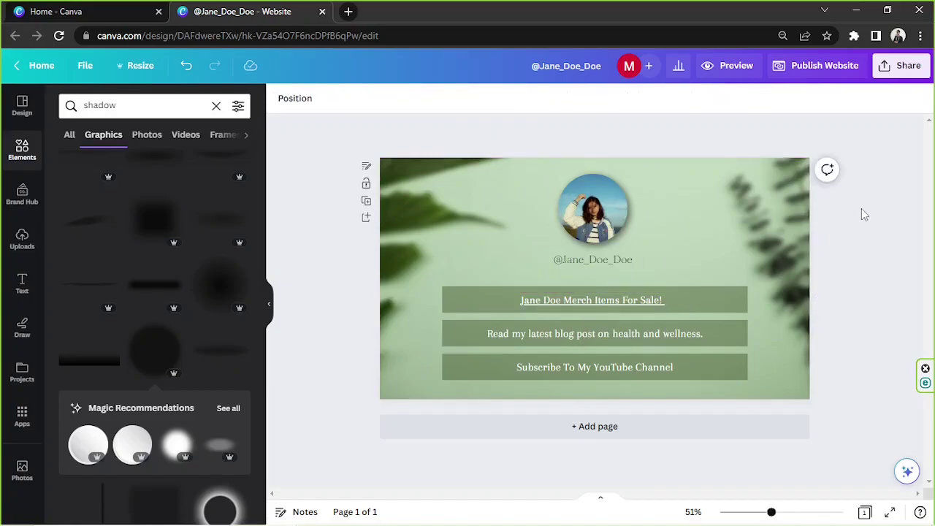
- Link the blog-post caption to canva.com
right_click(595, 334)
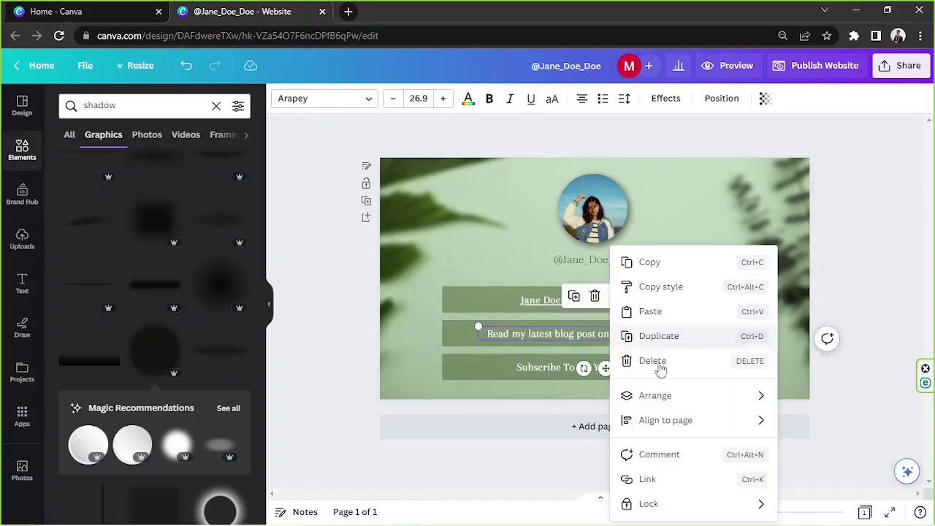
click(654, 478)
text(canva.com)
key(Return)
click(632, 359)
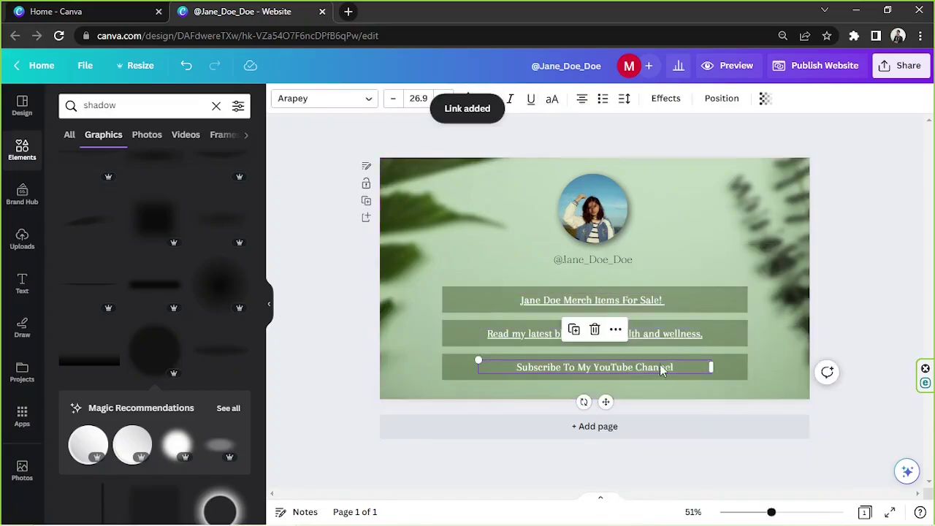
- Link the Subscribe caption to youtube.com using Ctrl+K
key(ctrl+k)
text(faceb)
key(BackSpace)
key(BackSpace)
key(BackSpace)
key(BackSpace)
key(BackSpace)
text(youtube.com)
key(Return)
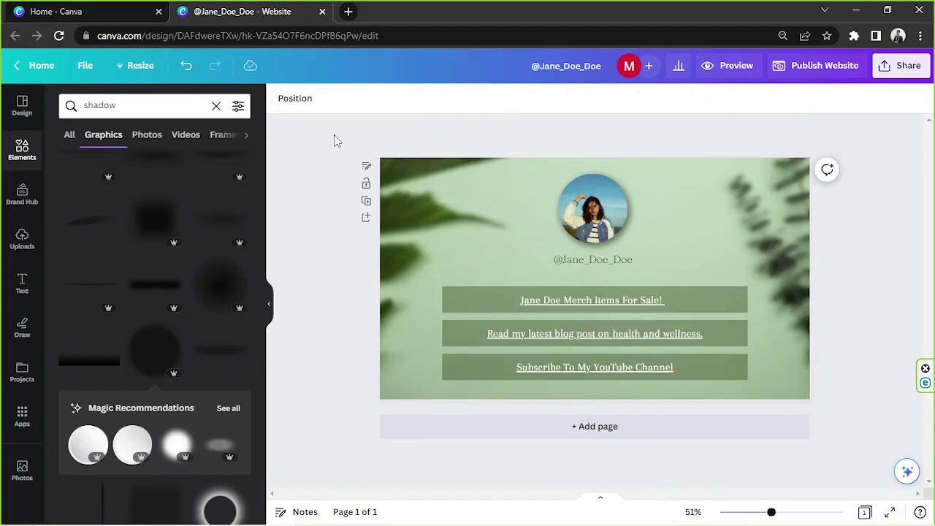
- Nudge the photo, handle and three link bars lower together, then open Publish Website
drag(334, 135, 801, 393)
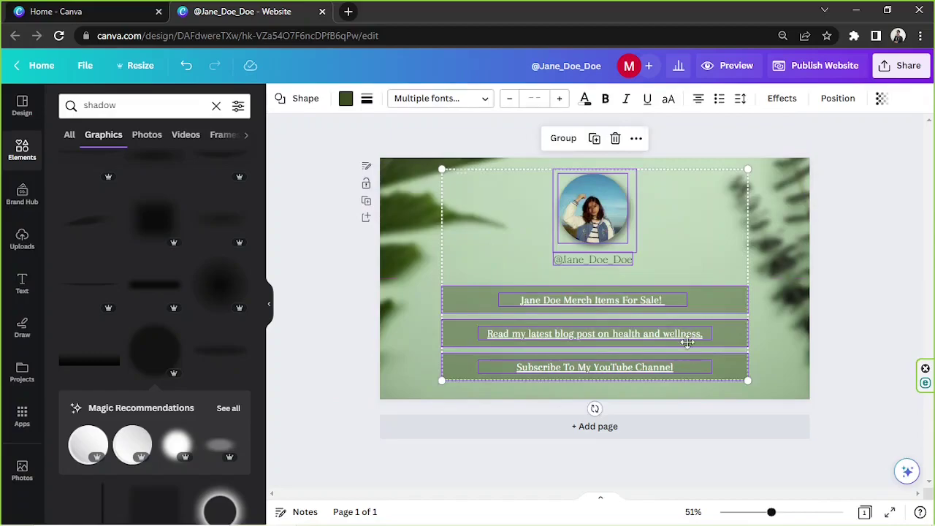
drag(683, 341, 684, 345)
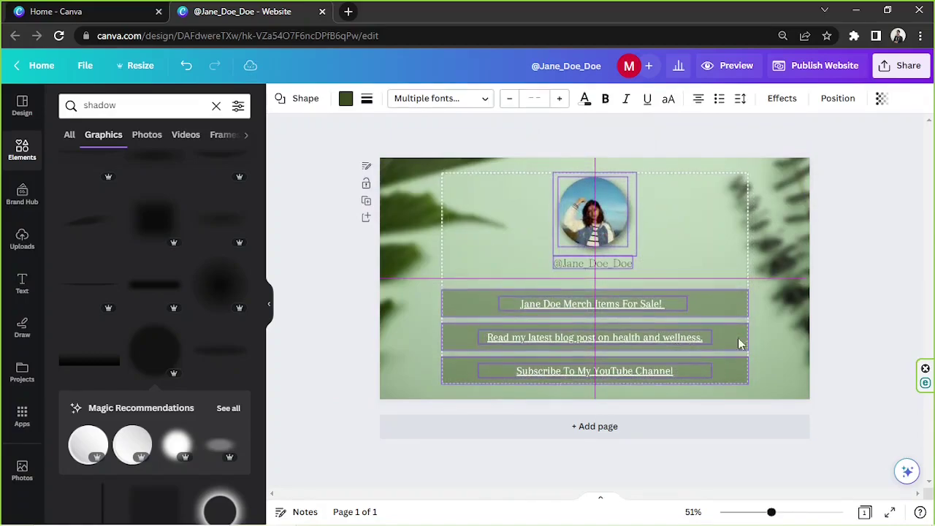
click(852, 260)
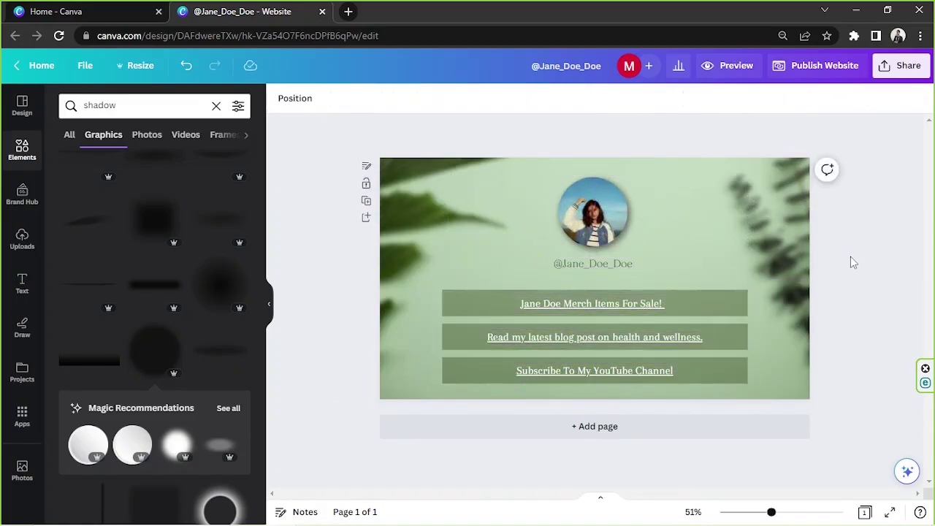
click(821, 67)
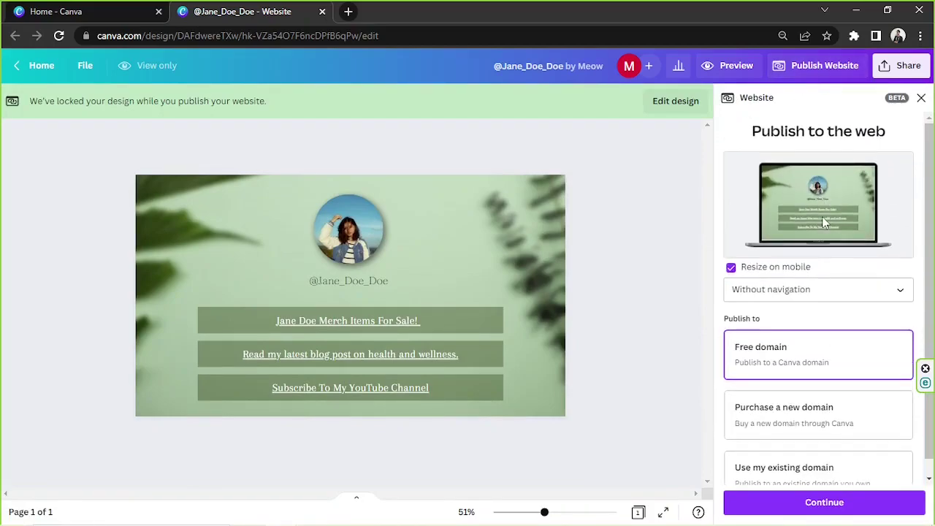
click(731, 268)
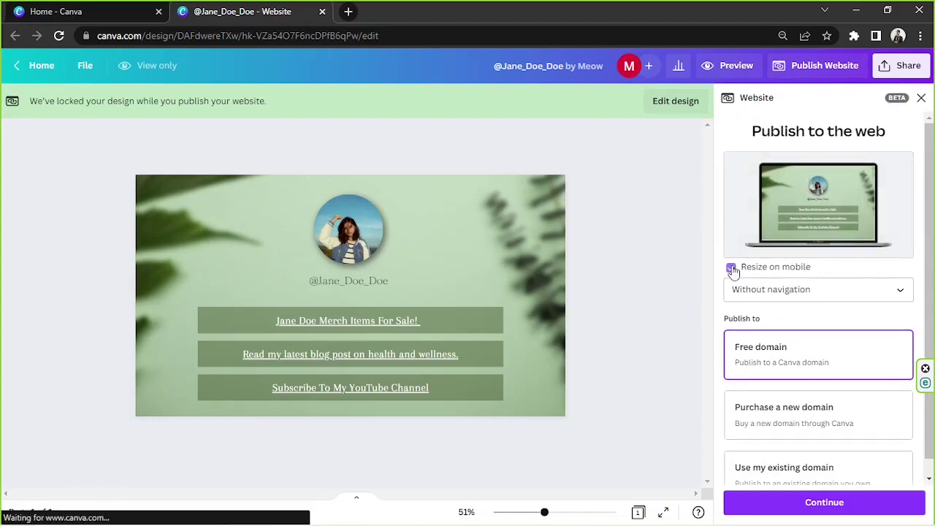
click(732, 268)
click(819, 275)
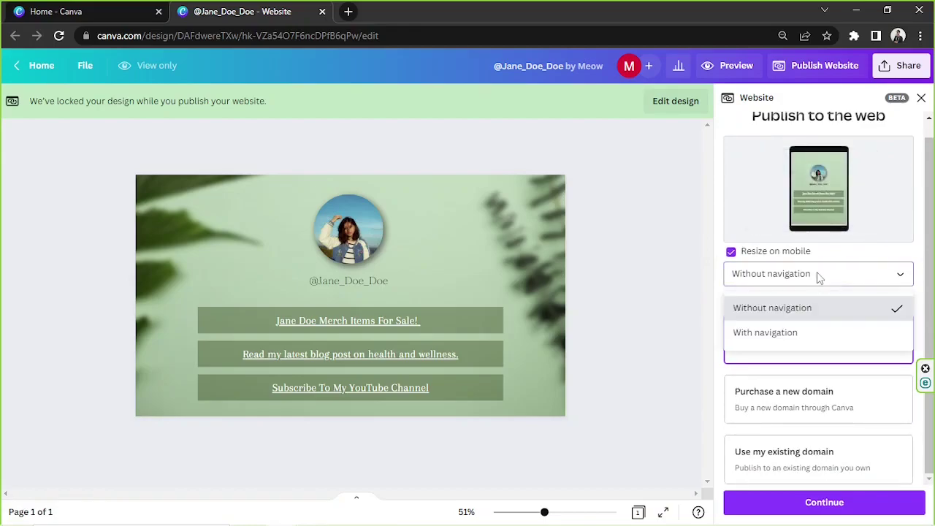
click(819, 275)
click(818, 275)
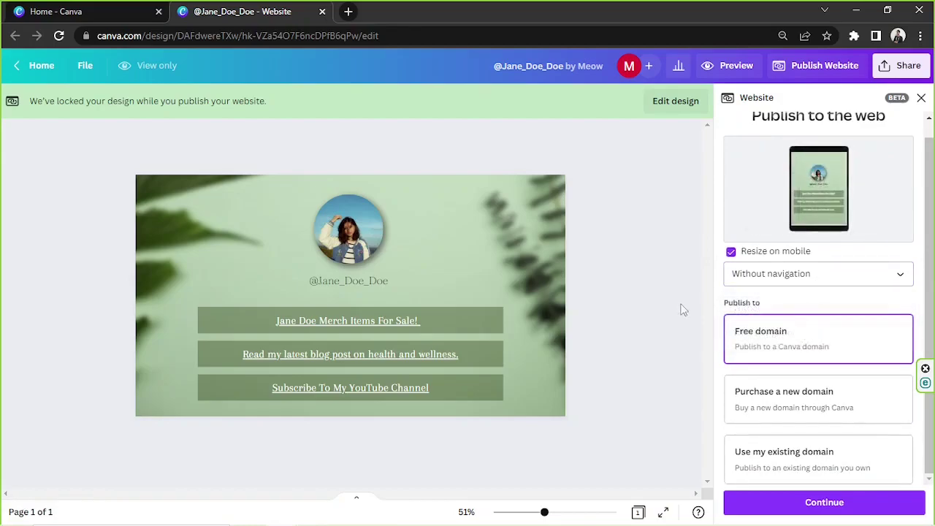
click(759, 282)
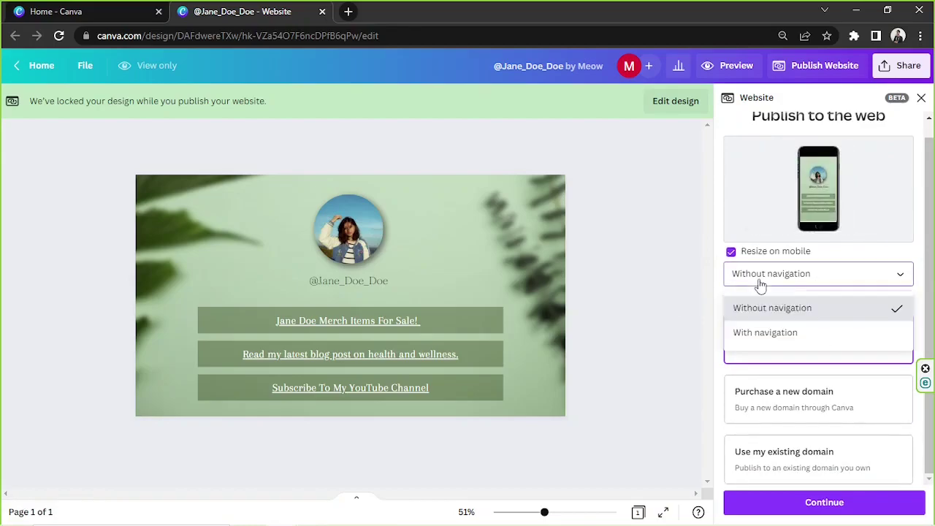
click(762, 331)
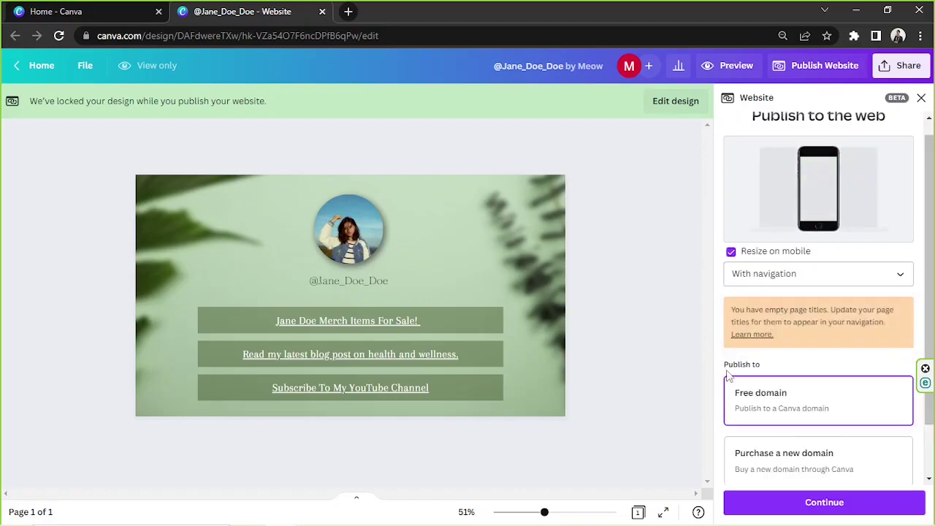
click(790, 282)
click(791, 307)
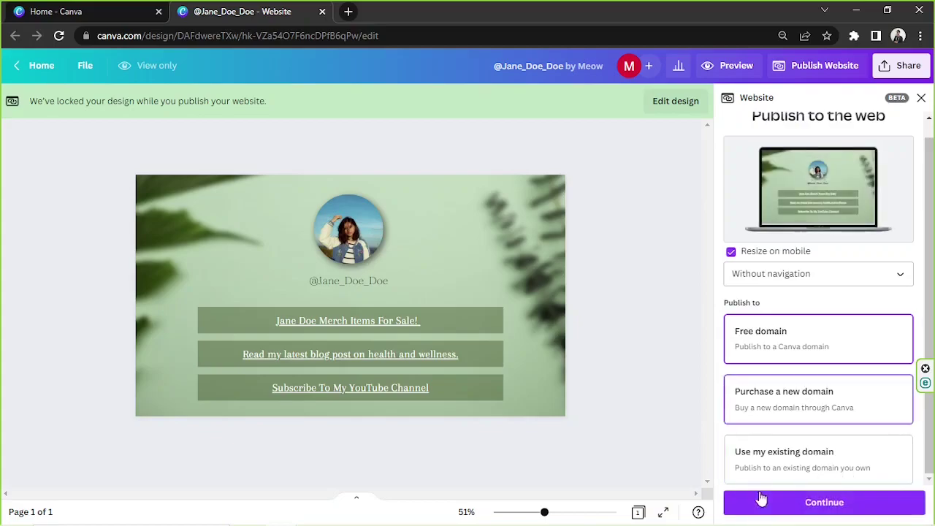
- Continue to the Review Settings step and start filling the empty Website description box
click(799, 514)
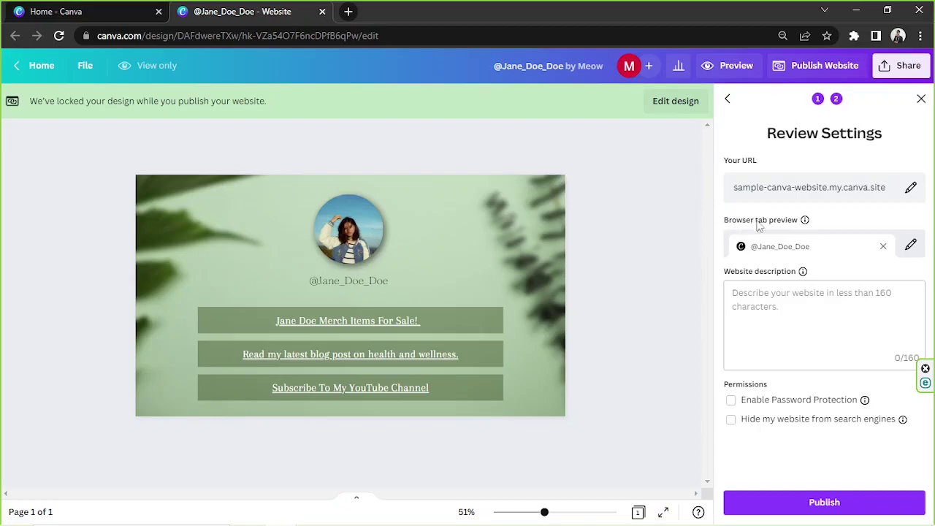
click(790, 307)
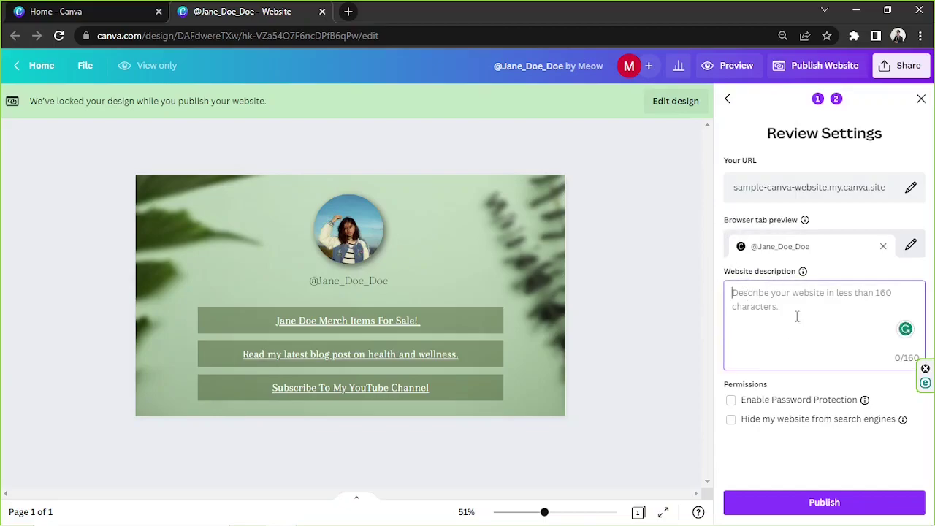